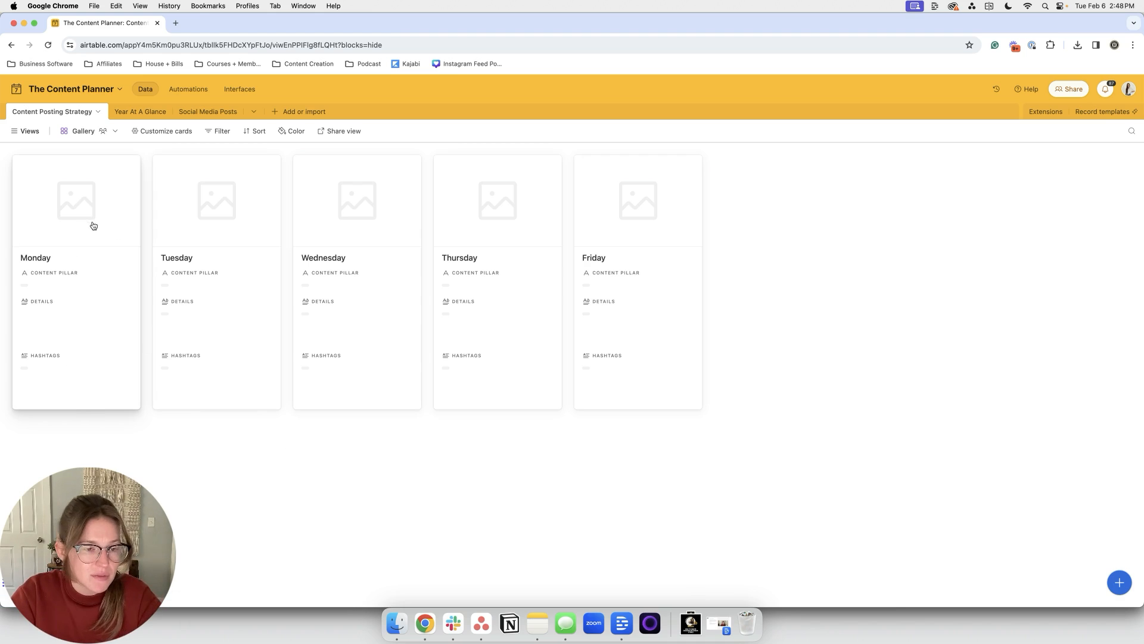
Step: Open Monday's record and enter 'Hair Care Products' as its Content Pillar
{"action": "left_click", "coordinate": [51, 273]}
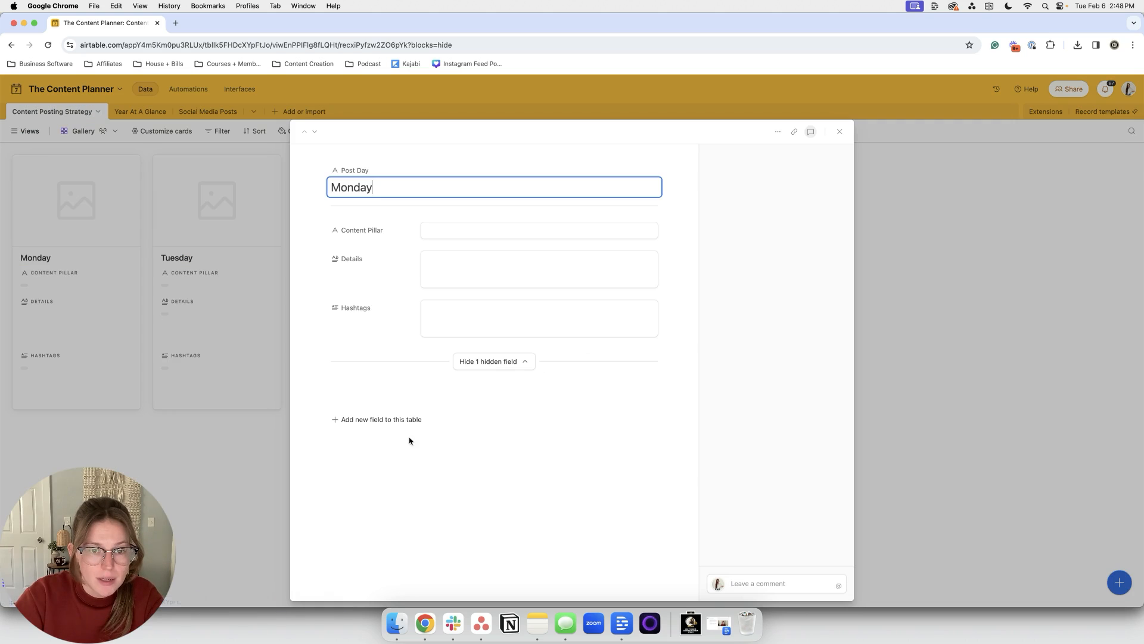
{"action": "left_click", "coordinate": [471, 230]}
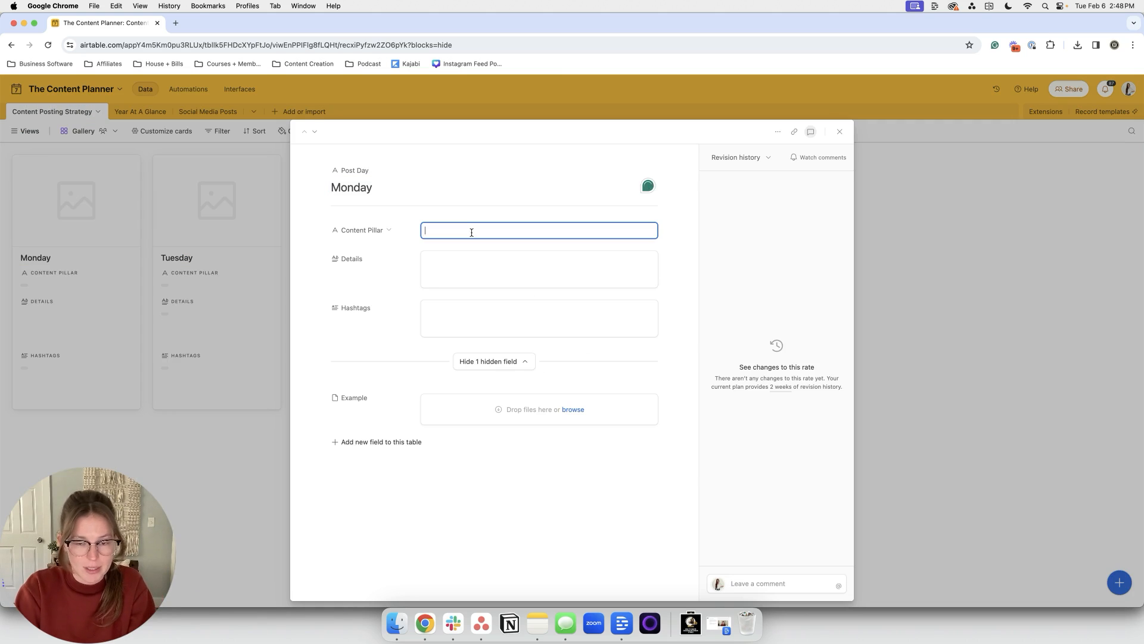
{"action": "type", "text": "Hair Care PRoducts"}
{"action": "double_click", "coordinate": [463, 230]}
{"action": "type", "text": "Products"}
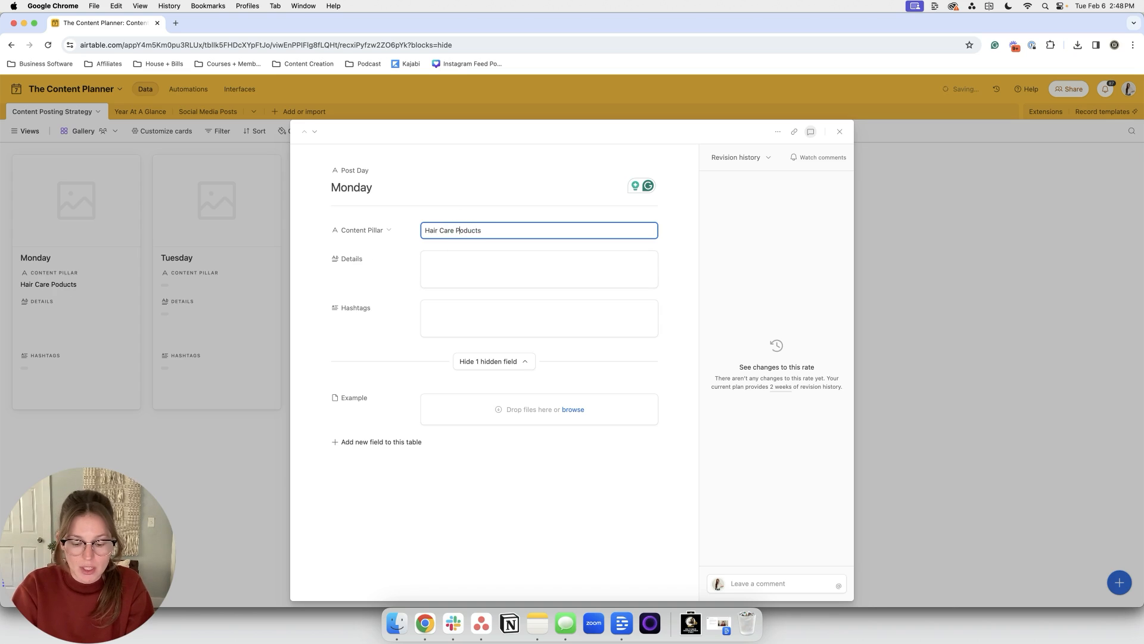
Step: Step through the Details and Hashtags fields, clear the Content Pillar entry, and close the record
{"action": "left_click", "coordinate": [487, 261]}
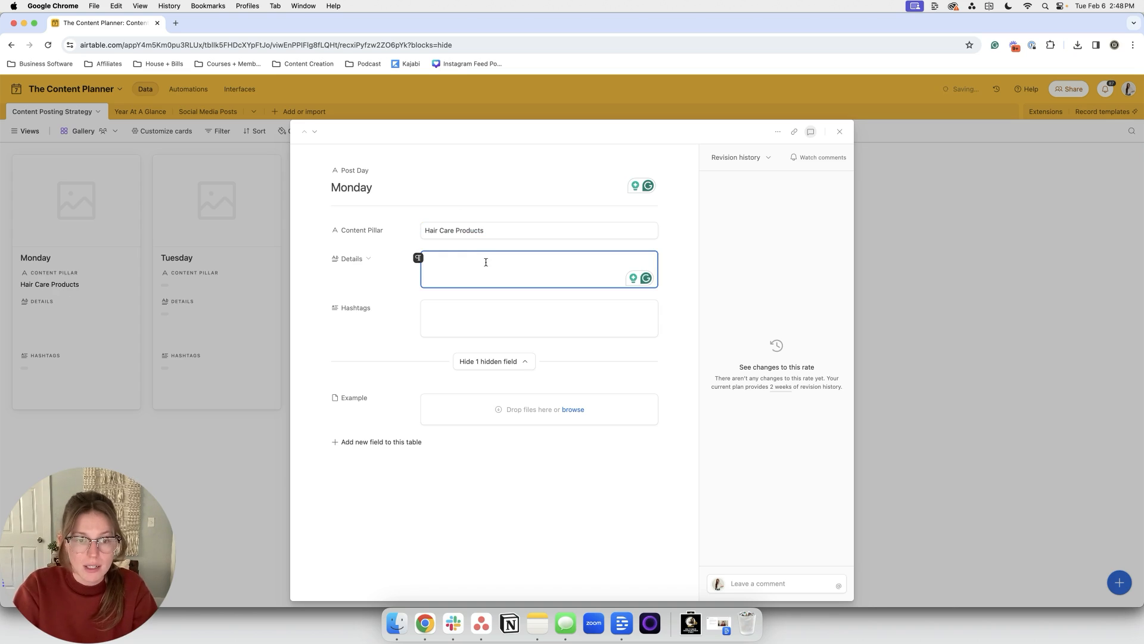
{"action": "left_click", "coordinate": [432, 319]}
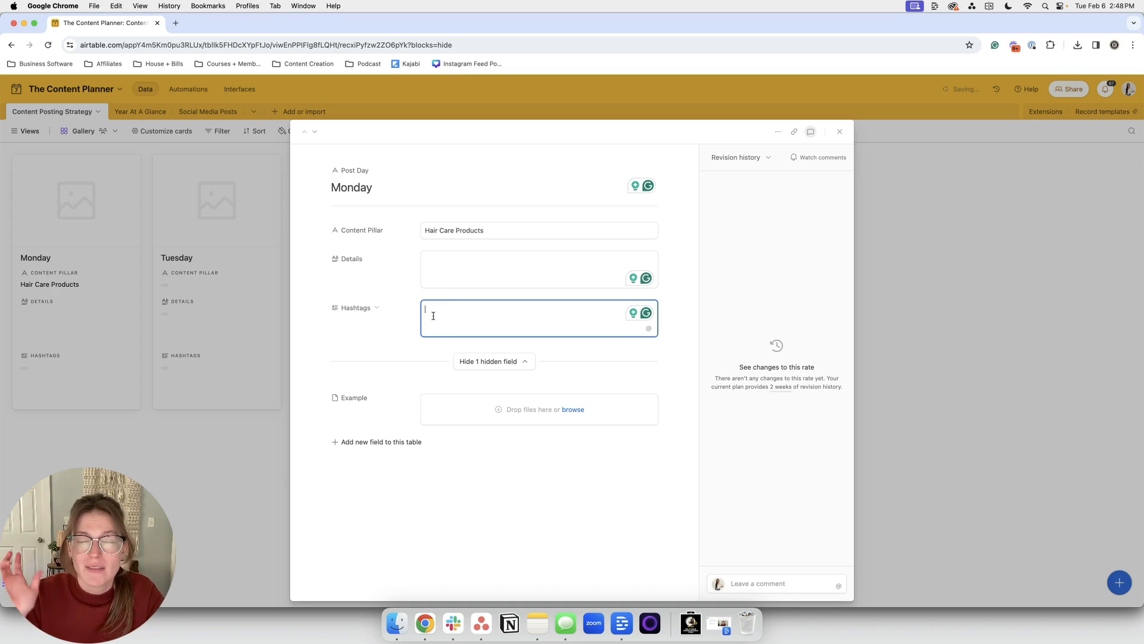
{"action": "triple_click", "coordinate": [515, 228]}
{"action": "key", "text": "BackSpace"}
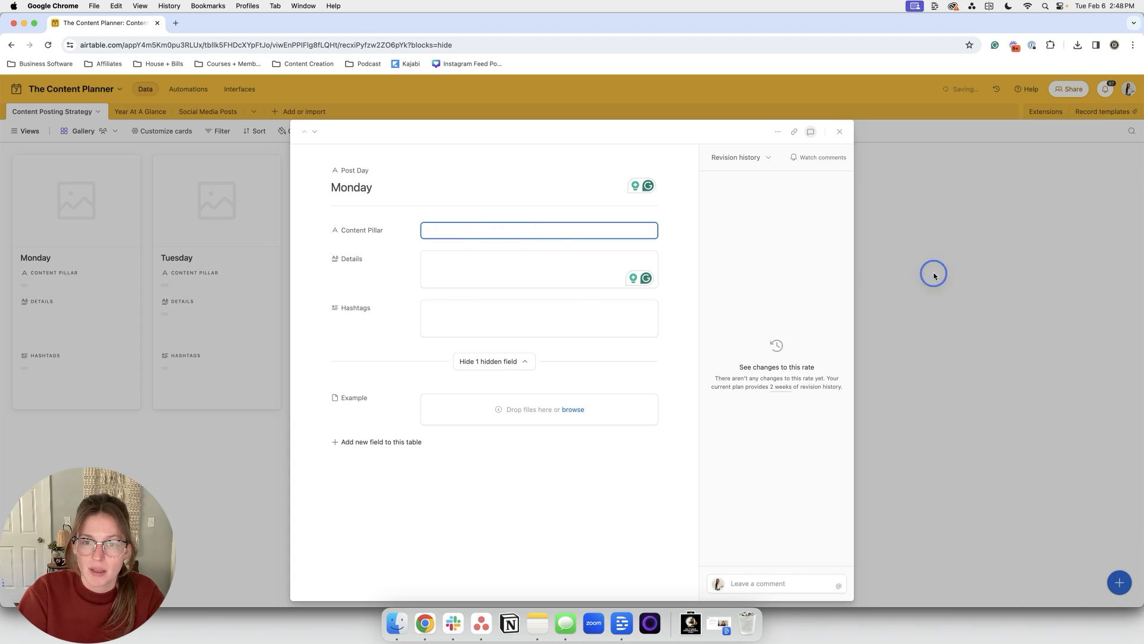
{"action": "left_click", "coordinate": [932, 273]}
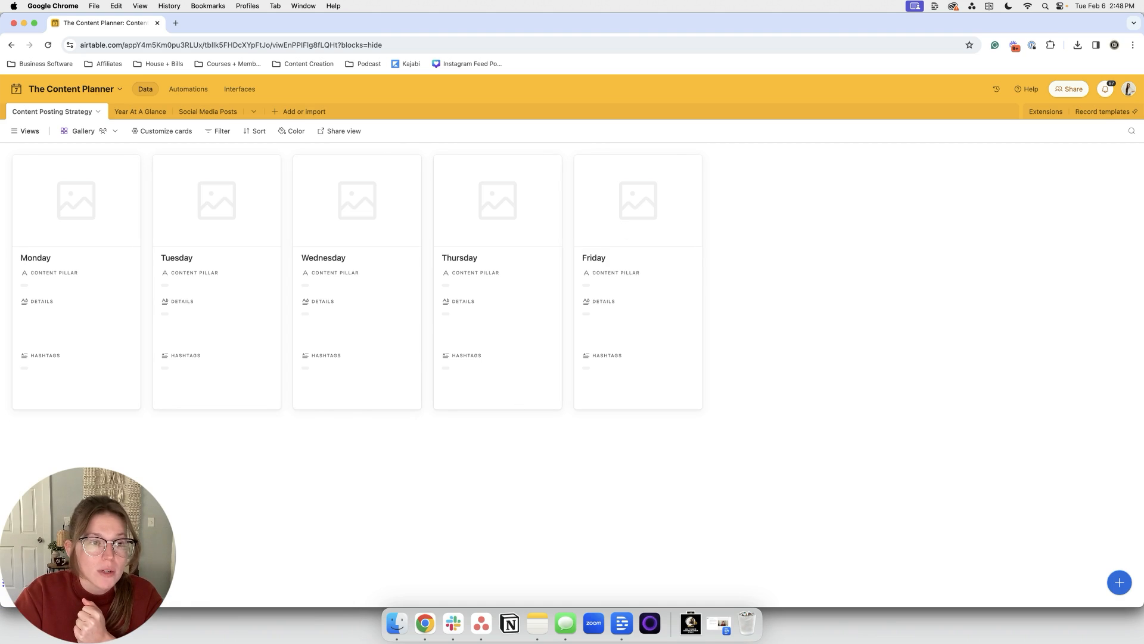
Step: Preview the table in Grid view, then return to the Gallery of day cards
{"action": "left_click", "coordinate": [25, 131]}
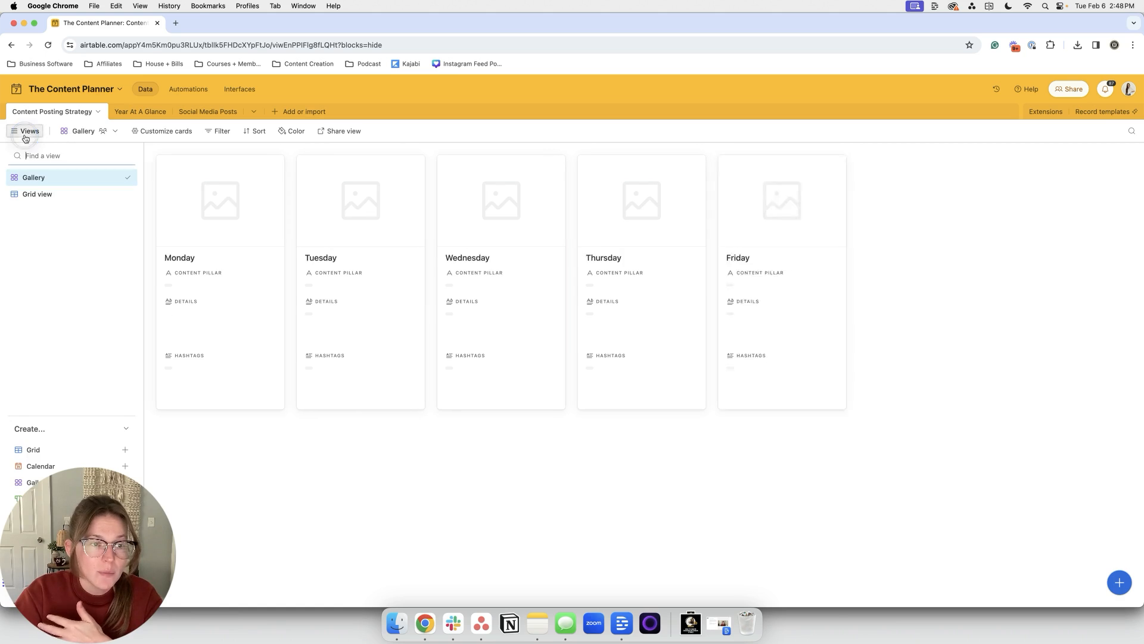
{"action": "left_click", "coordinate": [39, 194]}
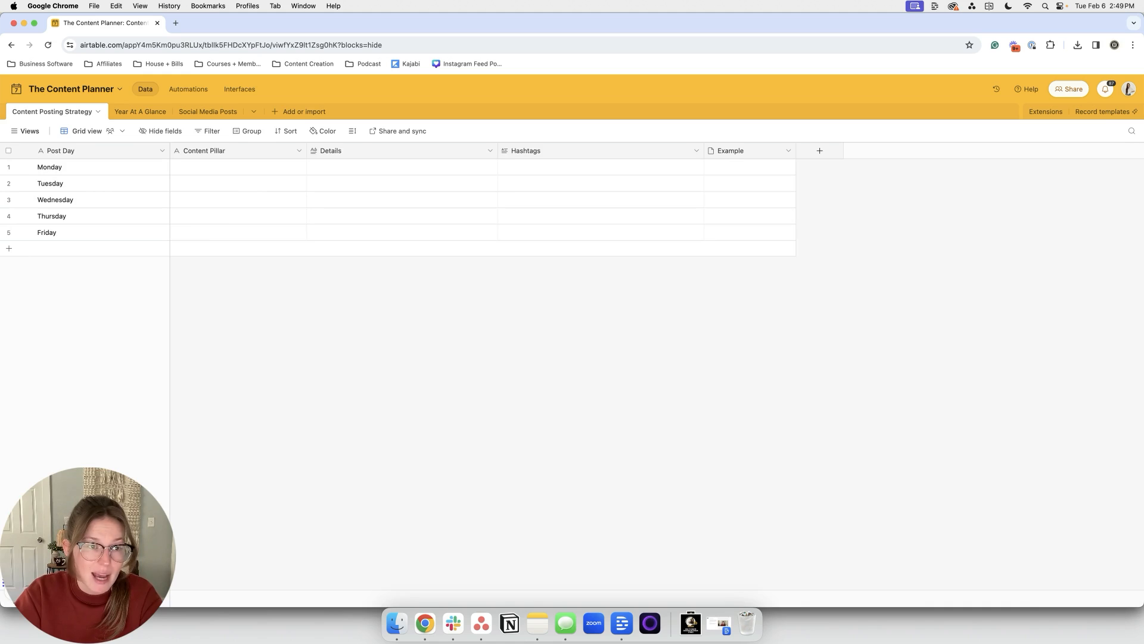
{"action": "left_click", "coordinate": [24, 127]}
{"action": "left_click", "coordinate": [67, 179]}
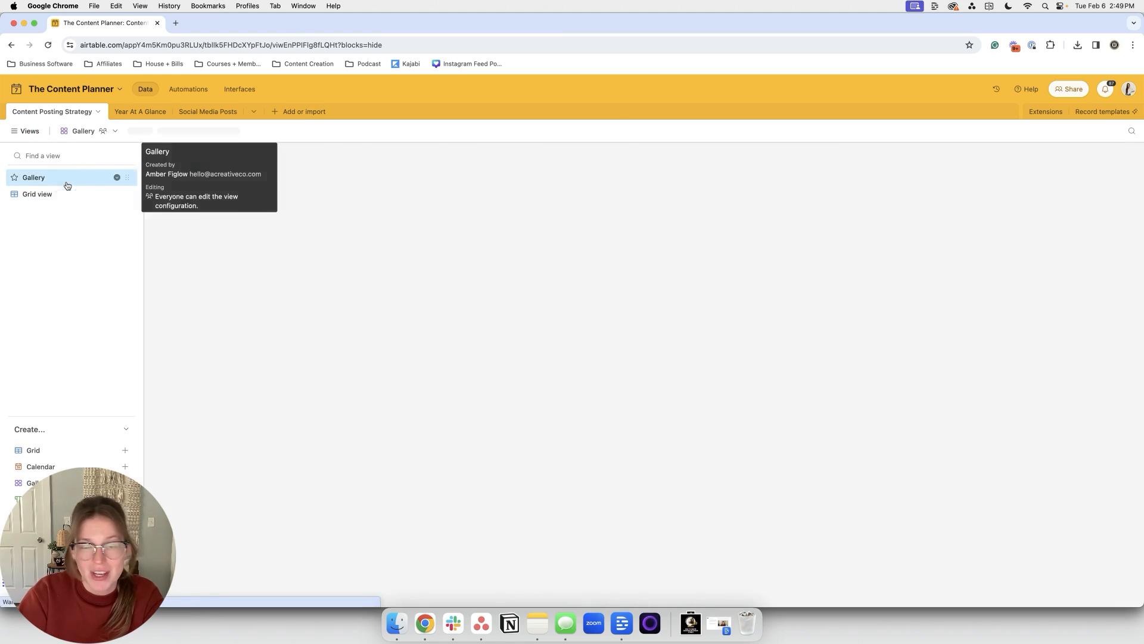
Step: Open the Year At A Glance calendar and jump to the current month, February 2024
{"action": "left_click", "coordinate": [140, 113]}
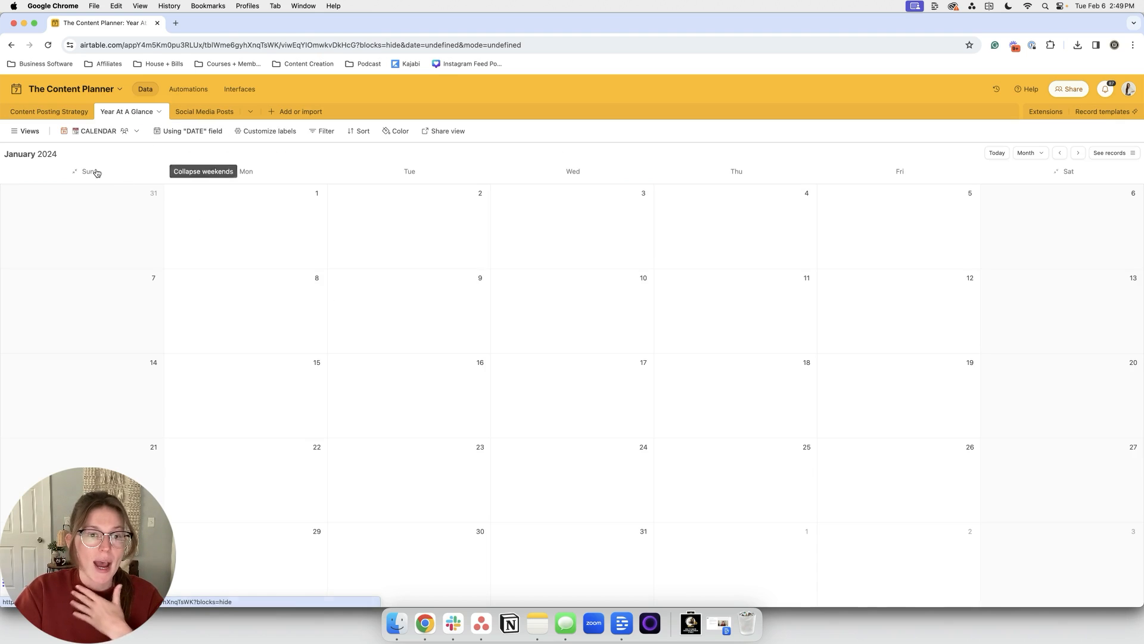
{"action": "left_click", "coordinate": [997, 154]}
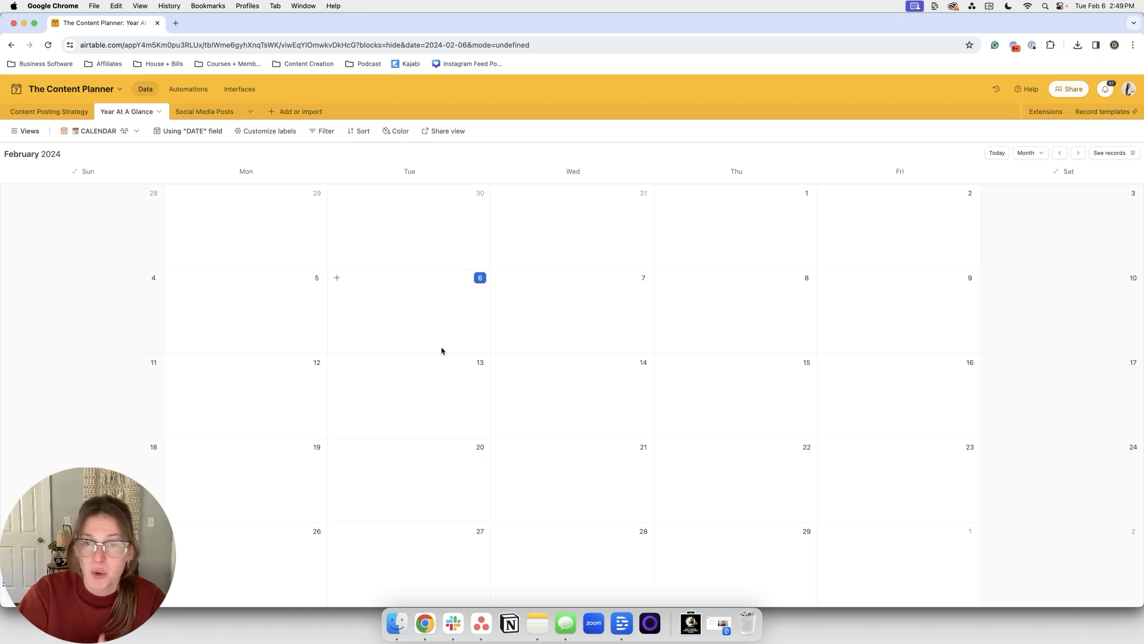
{"action": "left_click", "coordinate": [27, 132]}
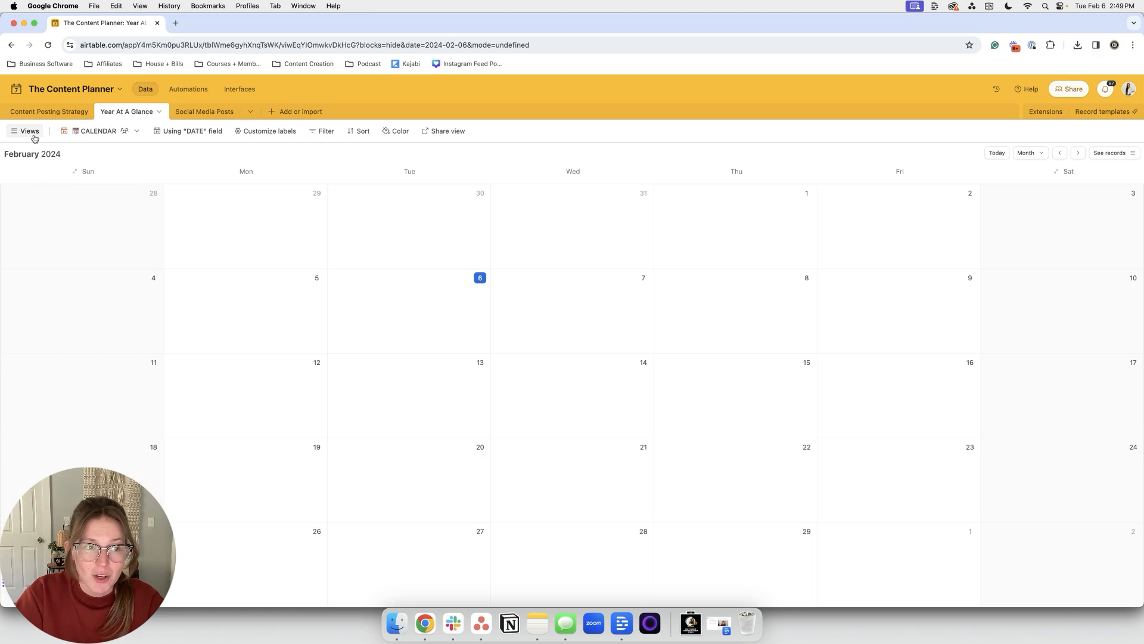
Step: Switch Year At A Glance to grid and add a February 21 event, 'PTO - don't post today'
{"action": "mouse_move", "coordinate": [30, 132]}
{"action": "left_click", "coordinate": [47, 192]}
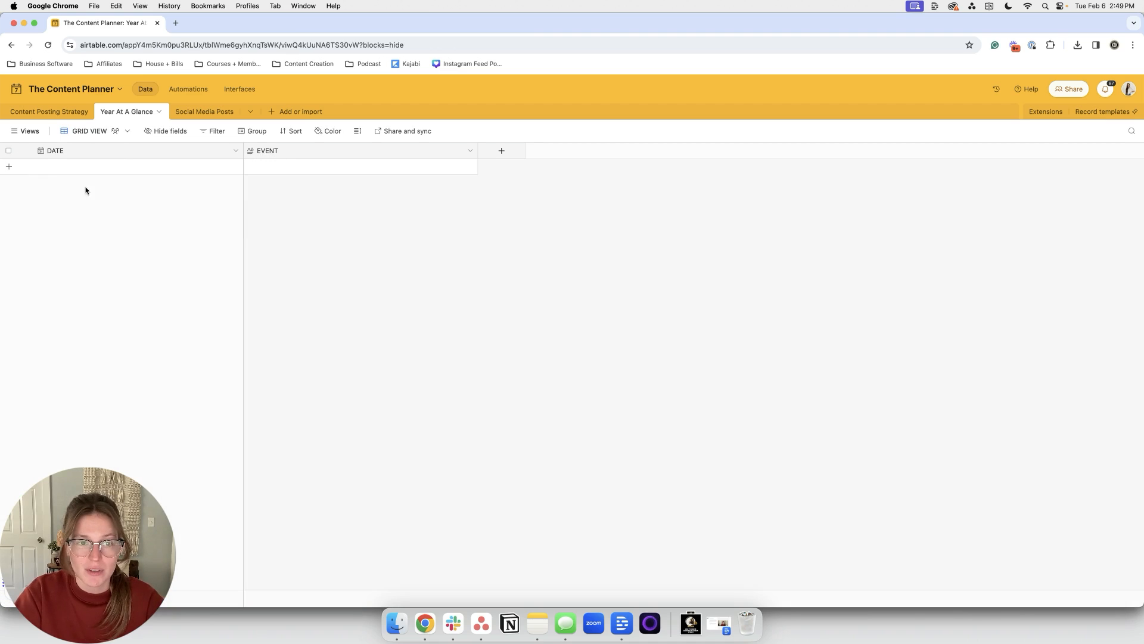
{"action": "left_click", "coordinate": [161, 170]}
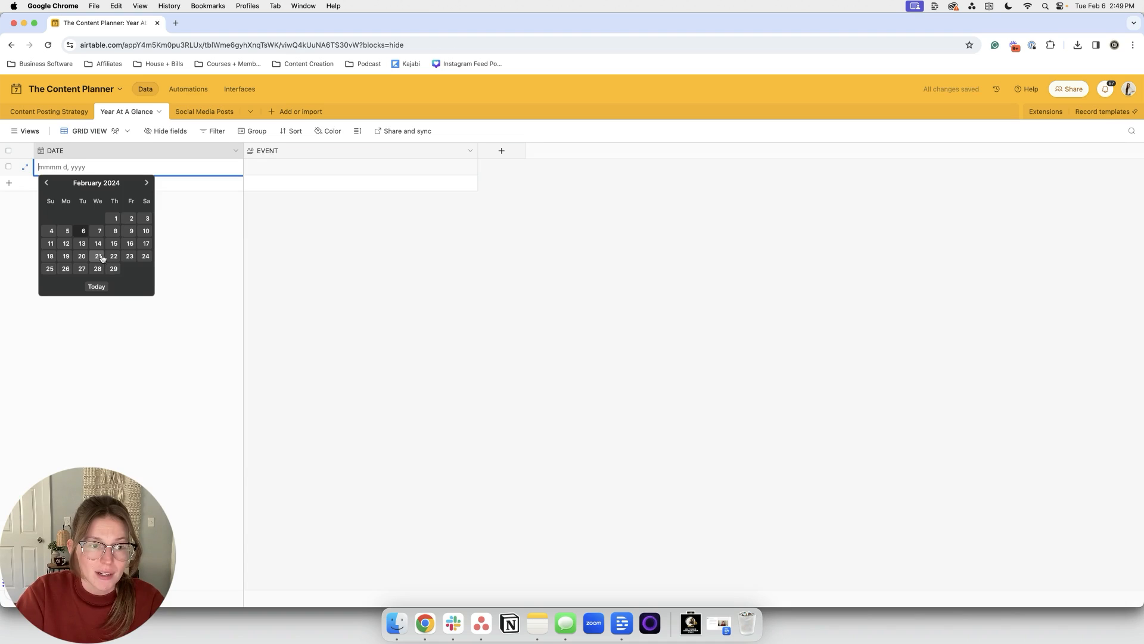
{"action": "left_click", "coordinate": [99, 258]}
{"action": "left_click", "coordinate": [266, 172]}
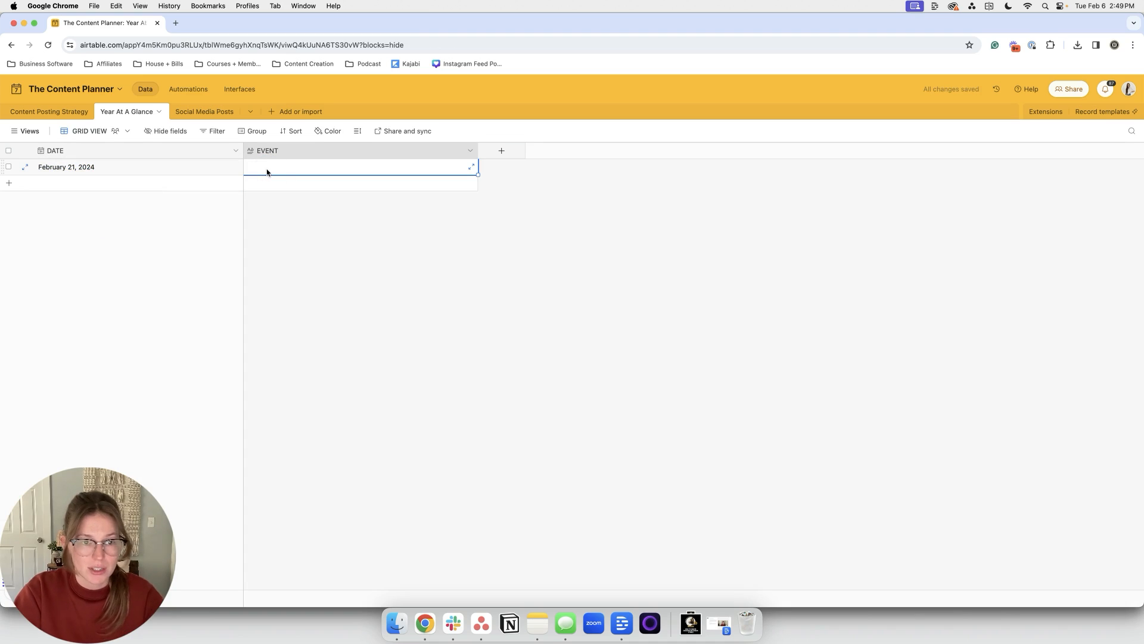
{"action": "type", "text": "PTO - don't post"}
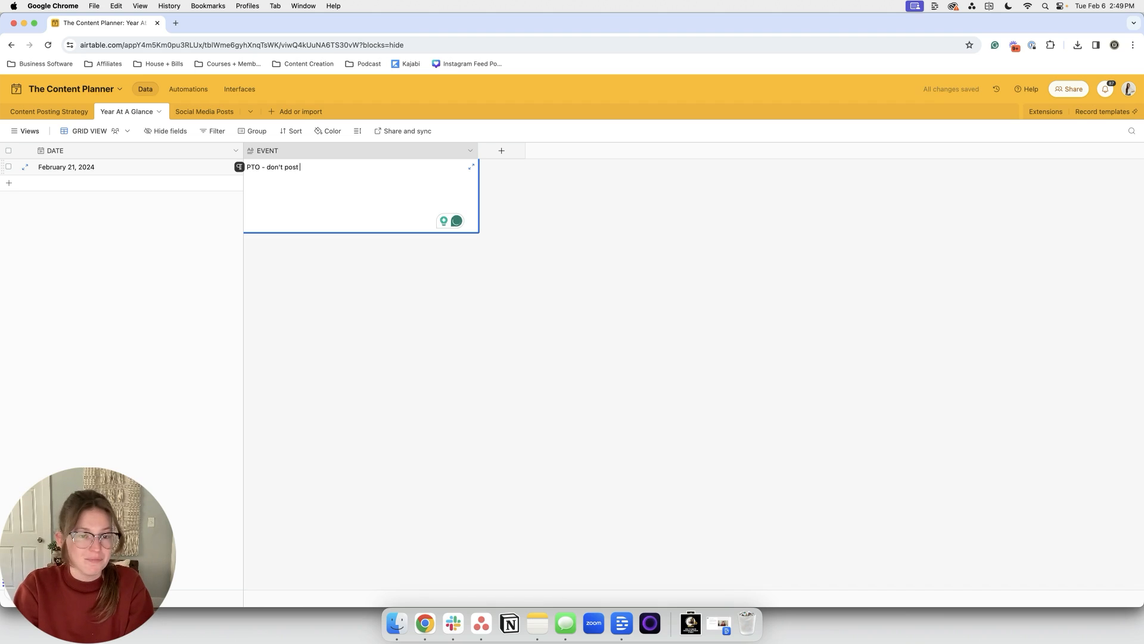
{"action": "left_click", "coordinate": [280, 265]}
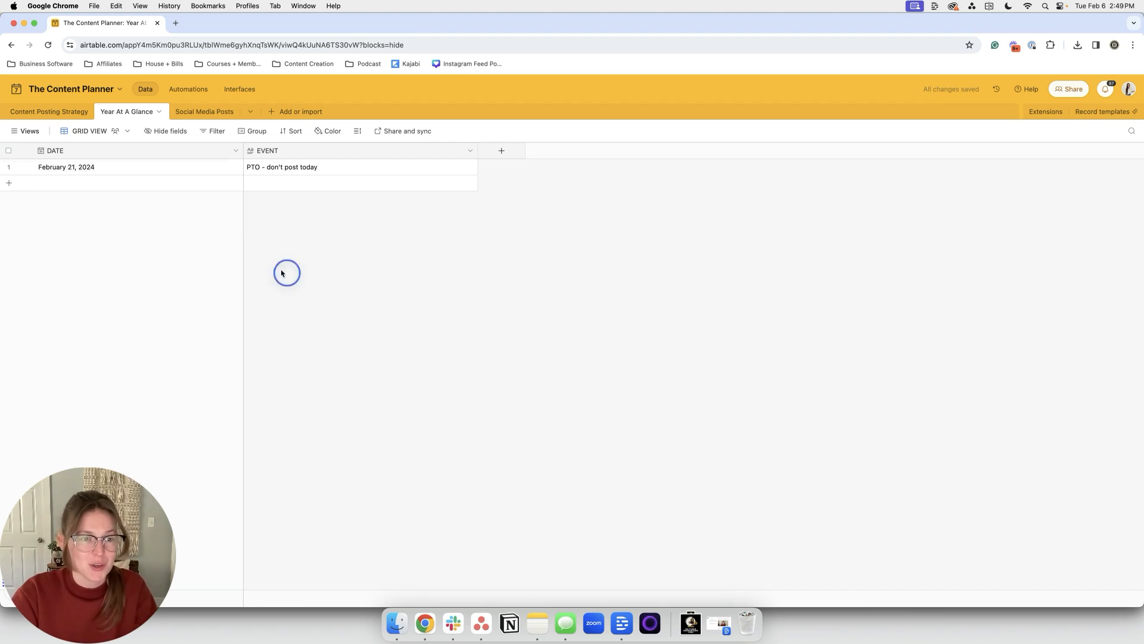
Step: Add a second event row dated February 14 reading 'Valentines' Day'
{"action": "left_click", "coordinate": [124, 183]}
{"action": "left_click", "coordinate": [98, 260]}
{"action": "left_click", "coordinate": [291, 185]}
{"action": "type", "text": "VAlentine"}
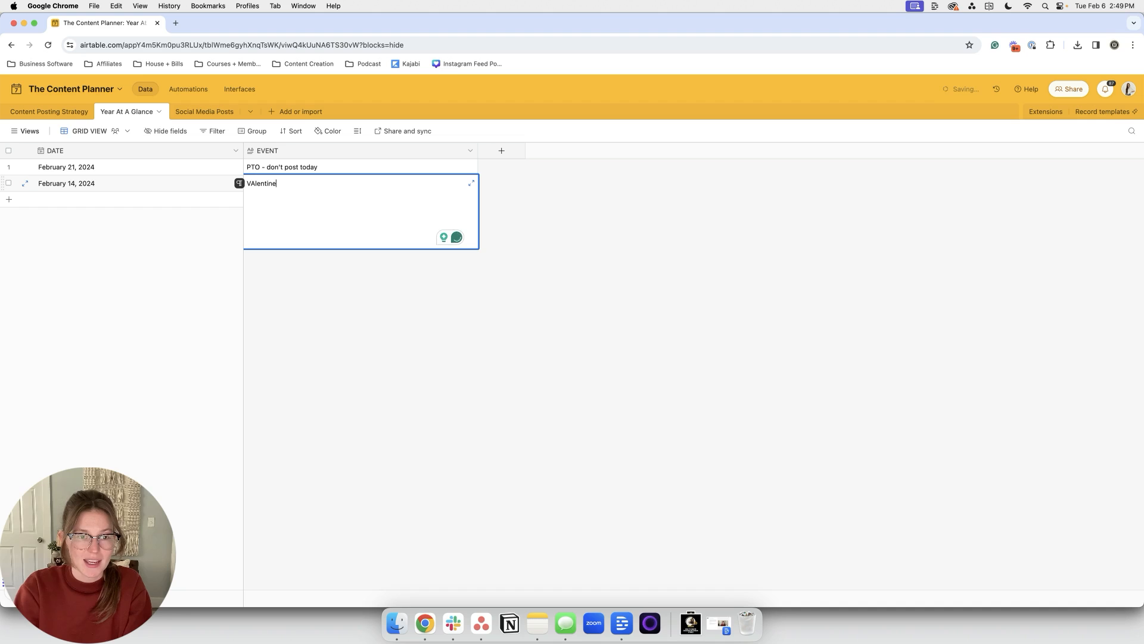
{"action": "key", "text": "BackSpace"}
{"action": "key", "text": "BackSpace"}
{"action": "key", "text": "BackSpace"}
{"action": "key", "text": "BackSpace"}
{"action": "key", "text": "BackSpace"}
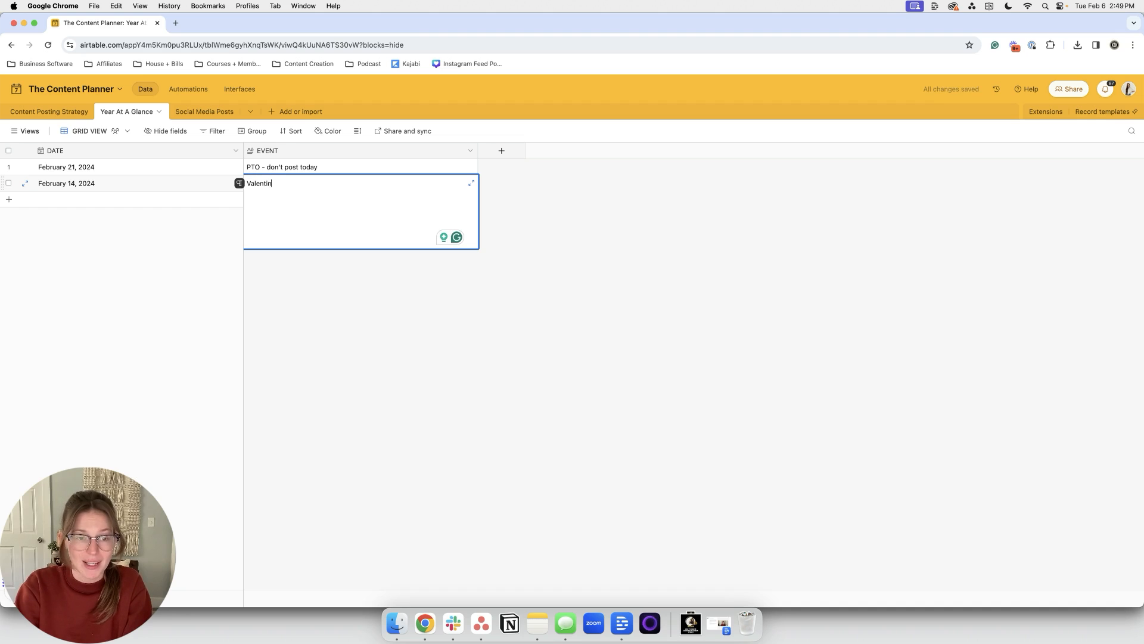
{"action": "type", "text": "alentines' Day"}
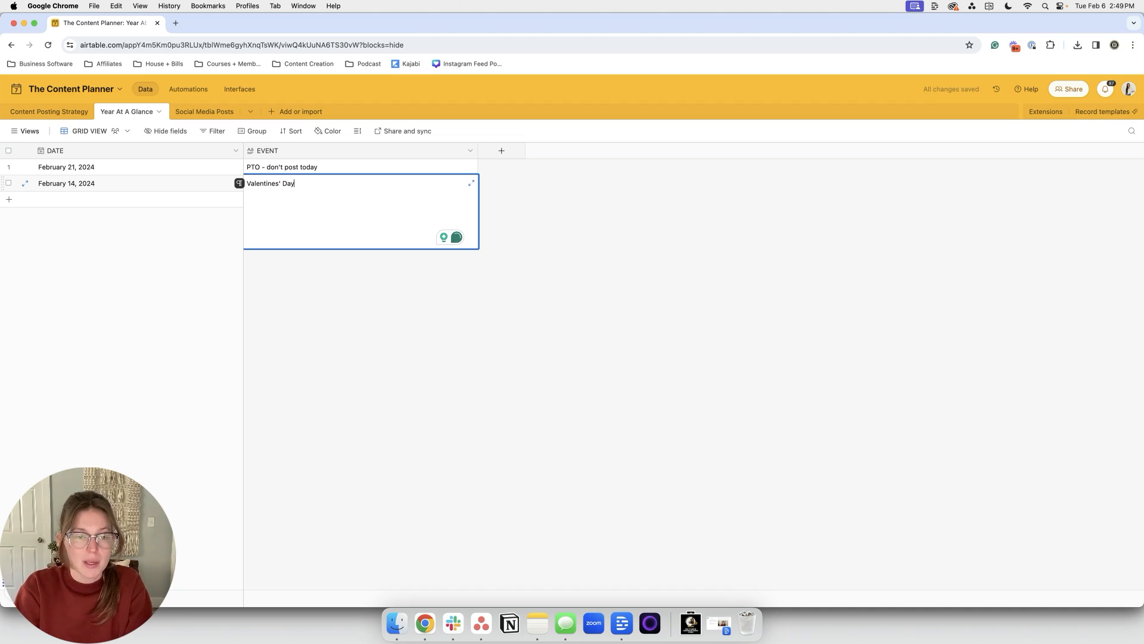
{"action": "left_click", "coordinate": [360, 326]}
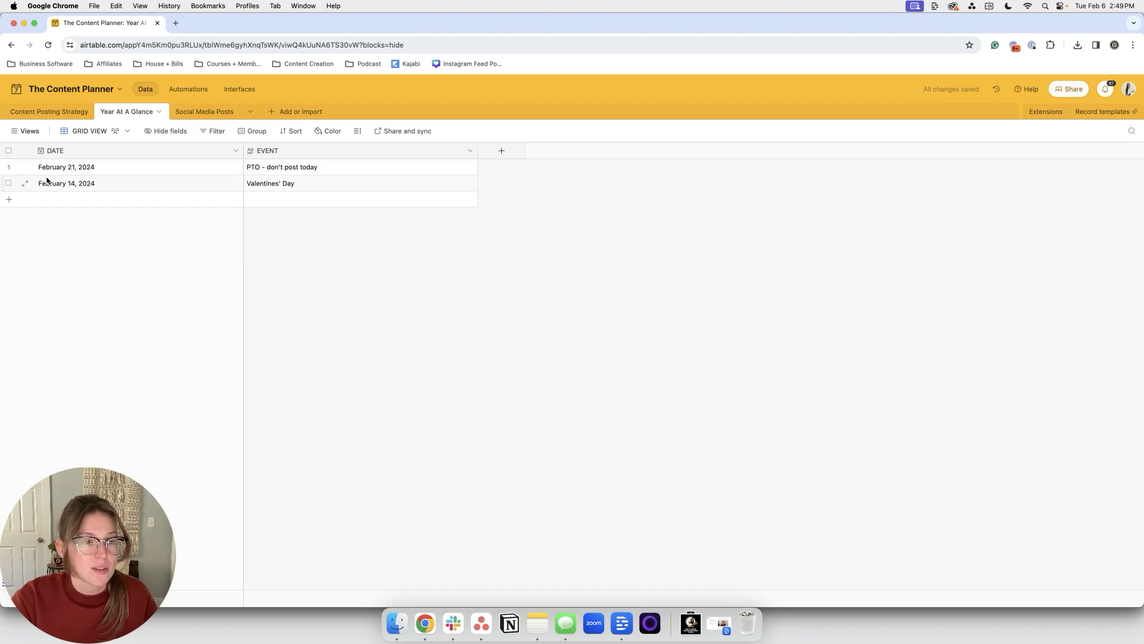
{"action": "left_click", "coordinate": [25, 136]}
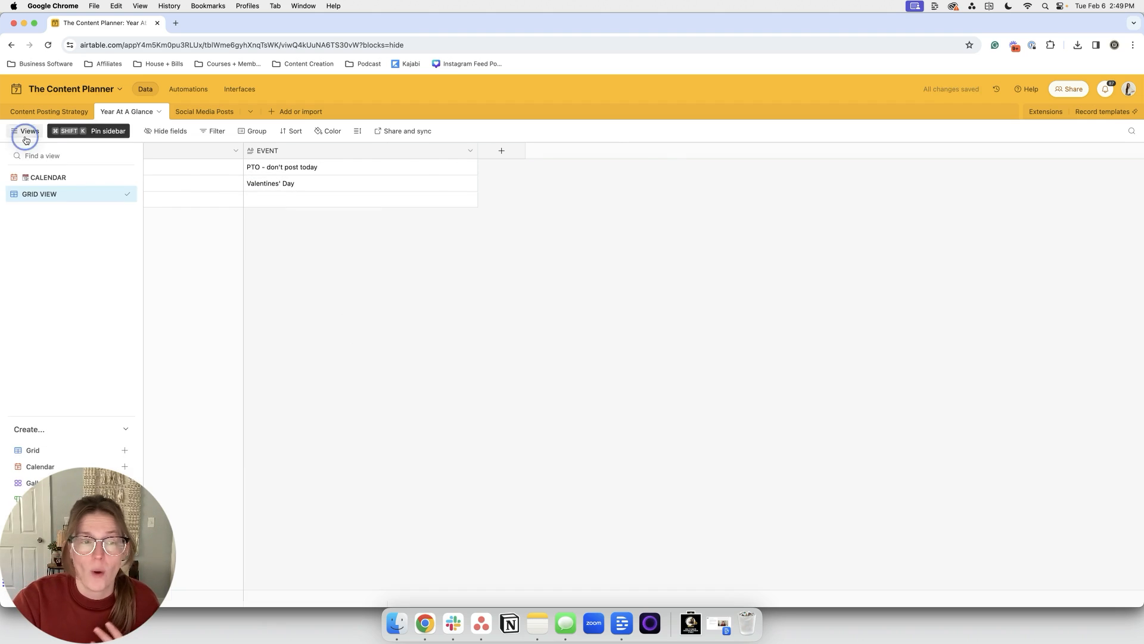
Step: Return to the full-width calendar and add a 'Campaign Start' event on February 7
{"action": "left_click", "coordinate": [48, 177]}
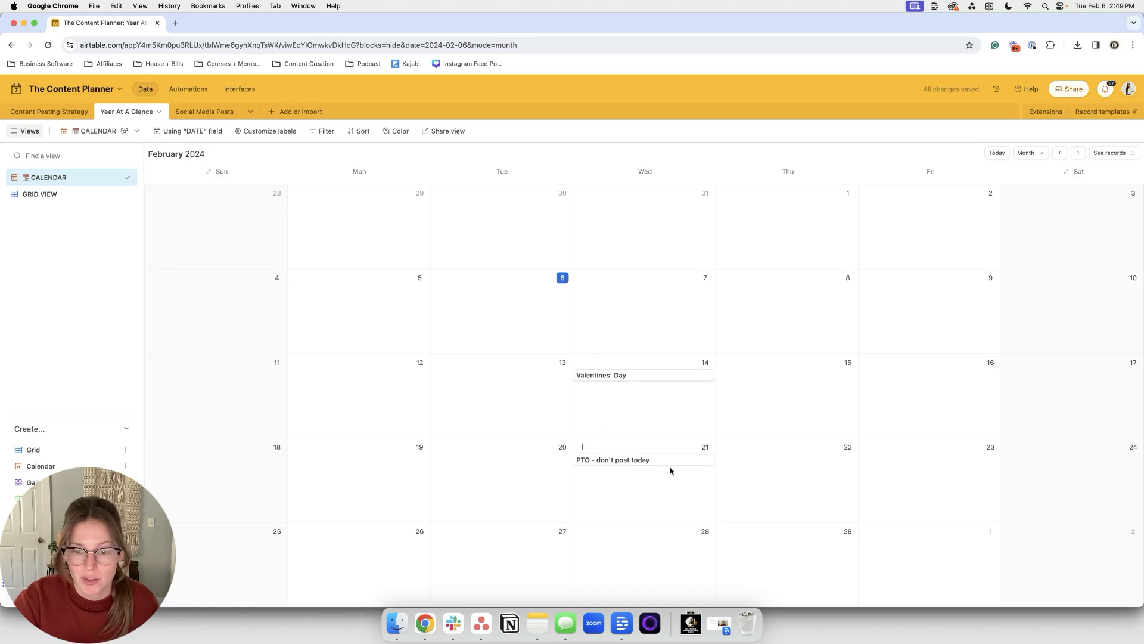
{"action": "left_click", "coordinate": [25, 130]}
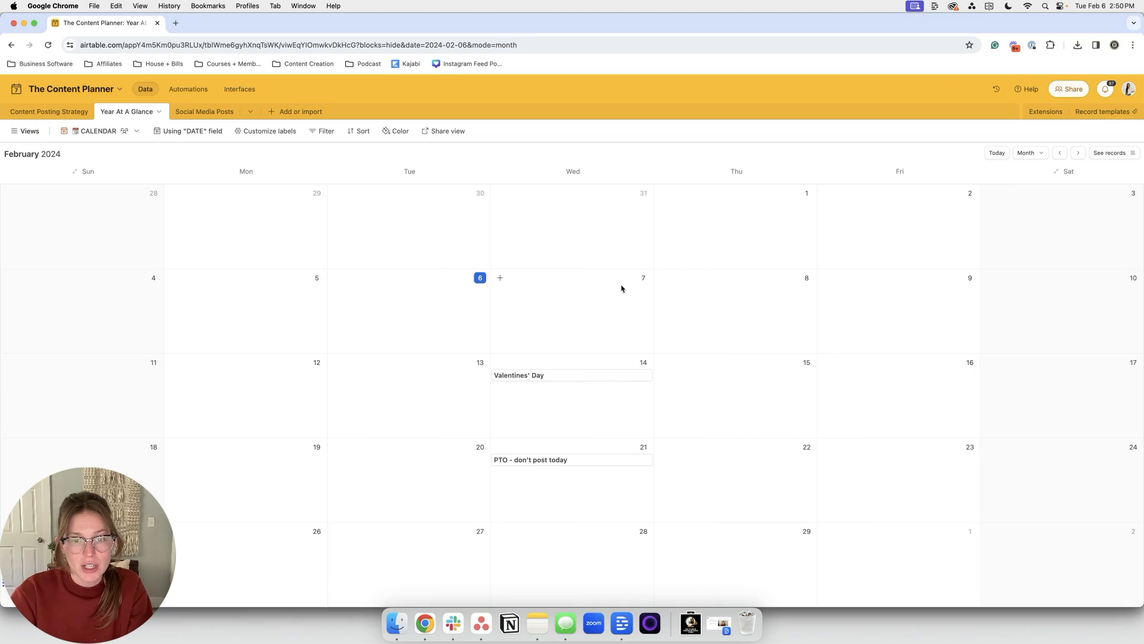
{"action": "left_click", "coordinate": [500, 281]}
{"action": "left_click", "coordinate": [632, 247]}
{"action": "type", "text": "Campaign Starts"}
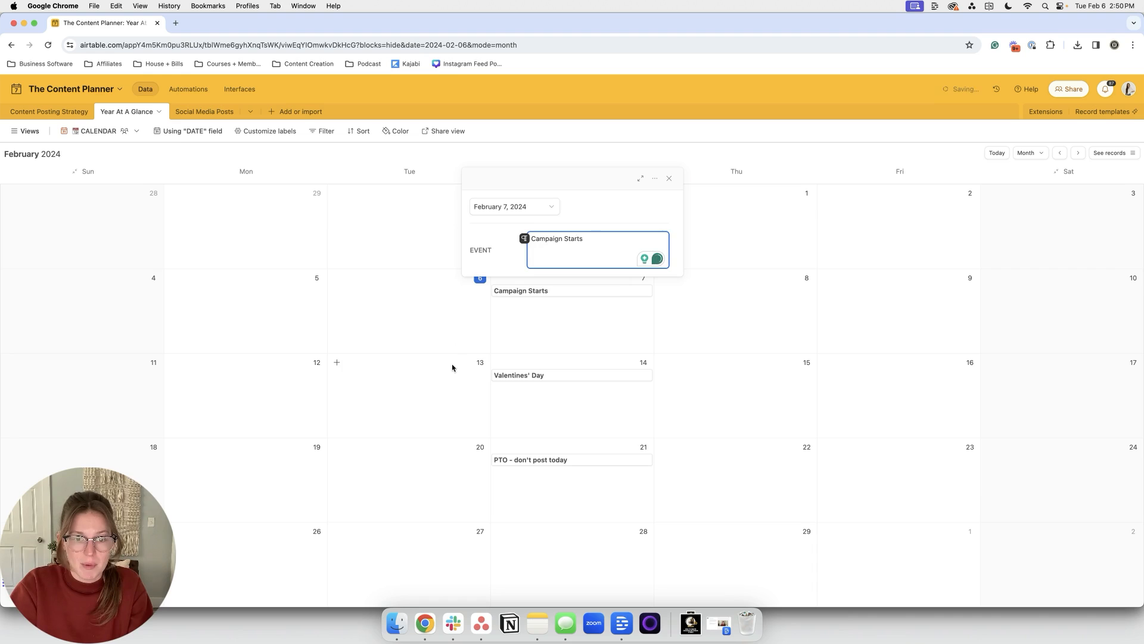
Step: Add a 'Campaign Ends' event on February 13 and close its card
{"action": "left_click", "coordinate": [336, 363]}
{"action": "type", "text": "Campaign Ends"}
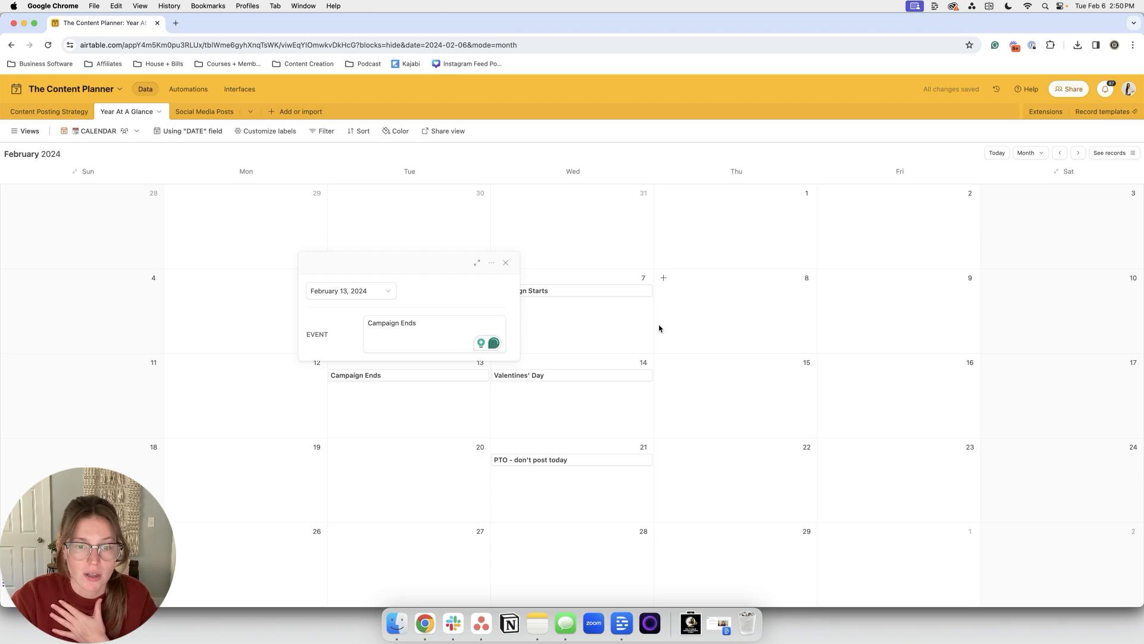
{"action": "left_click", "coordinate": [506, 263]}
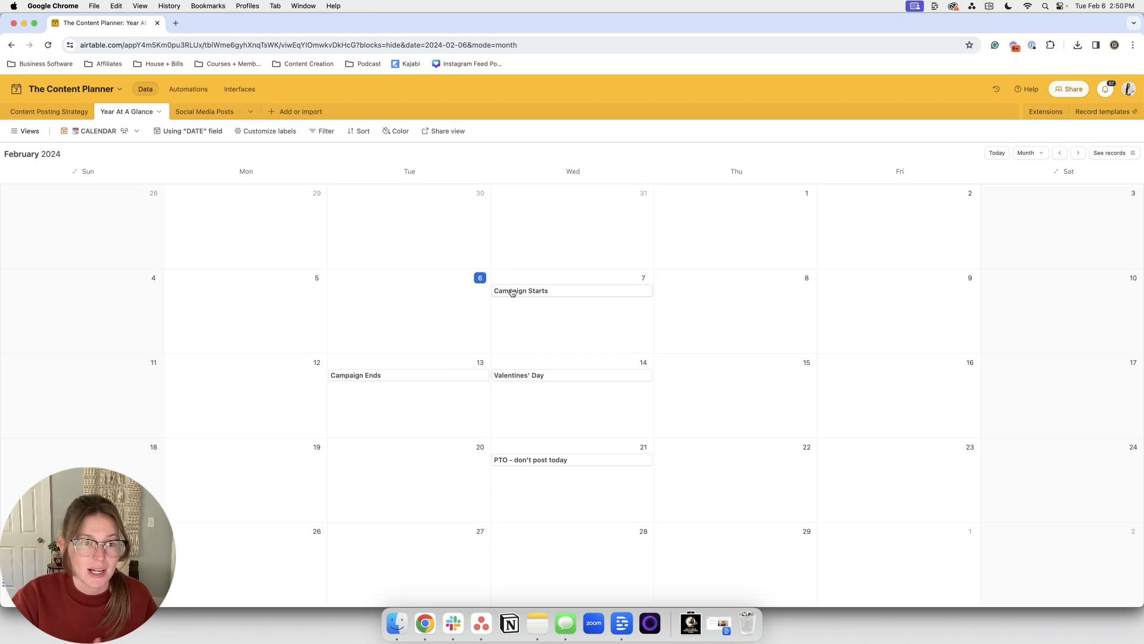
{"action": "left_click", "coordinate": [200, 118]}
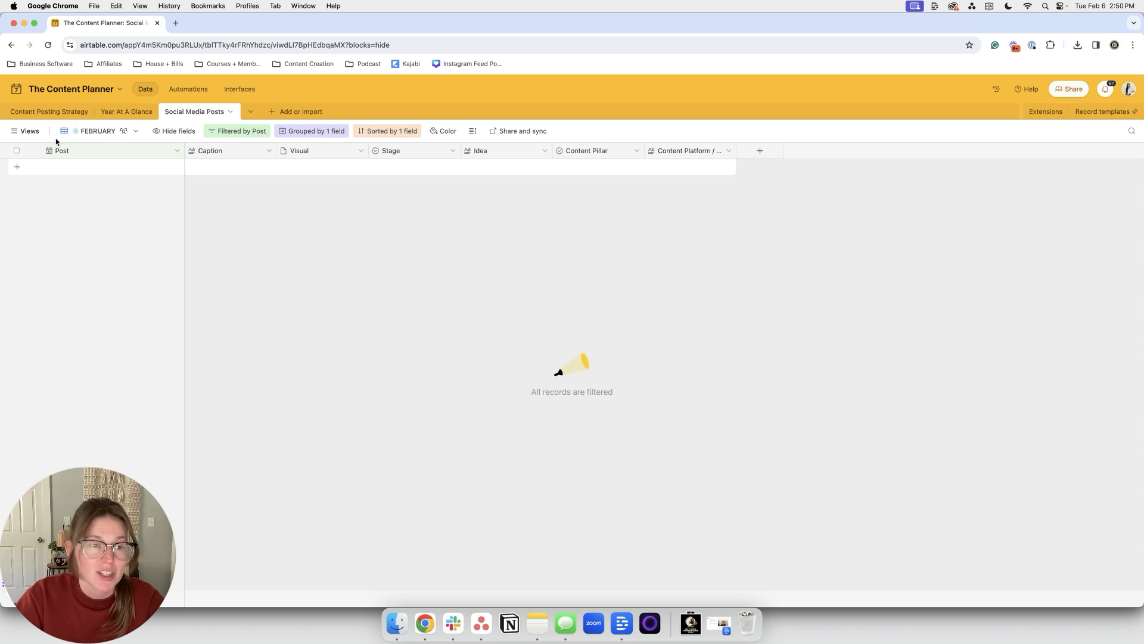
Step: Preview the Content Calendar view, then open NEW Content Ideas showing the January 1 TikTok idea
{"action": "left_click", "coordinate": [27, 131]}
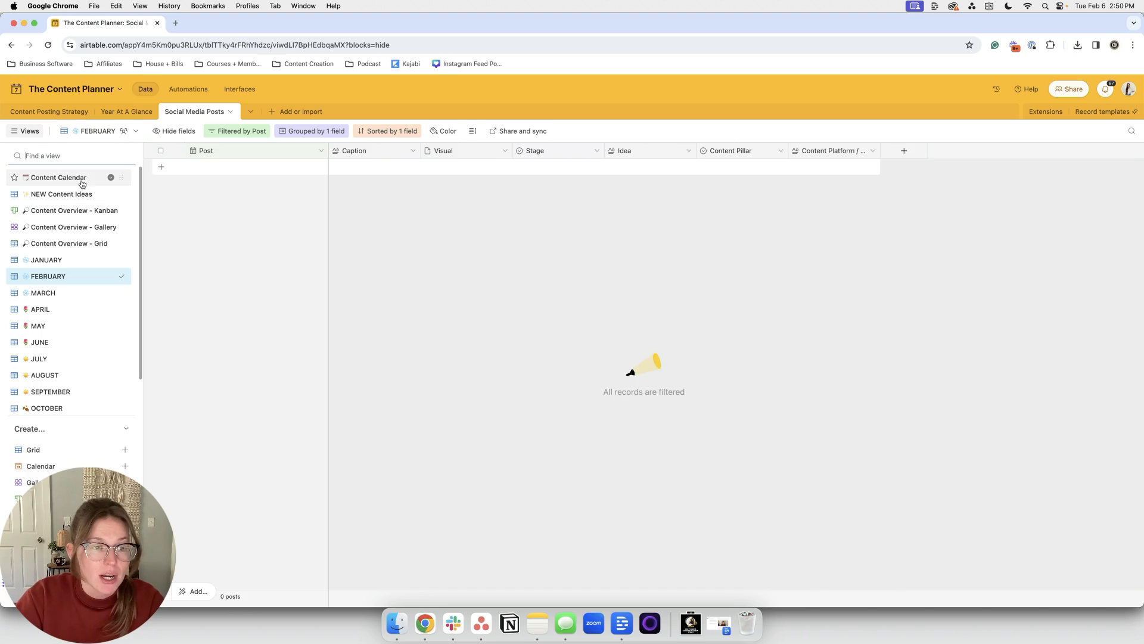
{"action": "scroll", "coordinate": [77, 319], "scroll_direction": "down", "scroll_amount": 2}
{"action": "scroll", "coordinate": [77, 318], "scroll_direction": "up", "scroll_amount": 2}
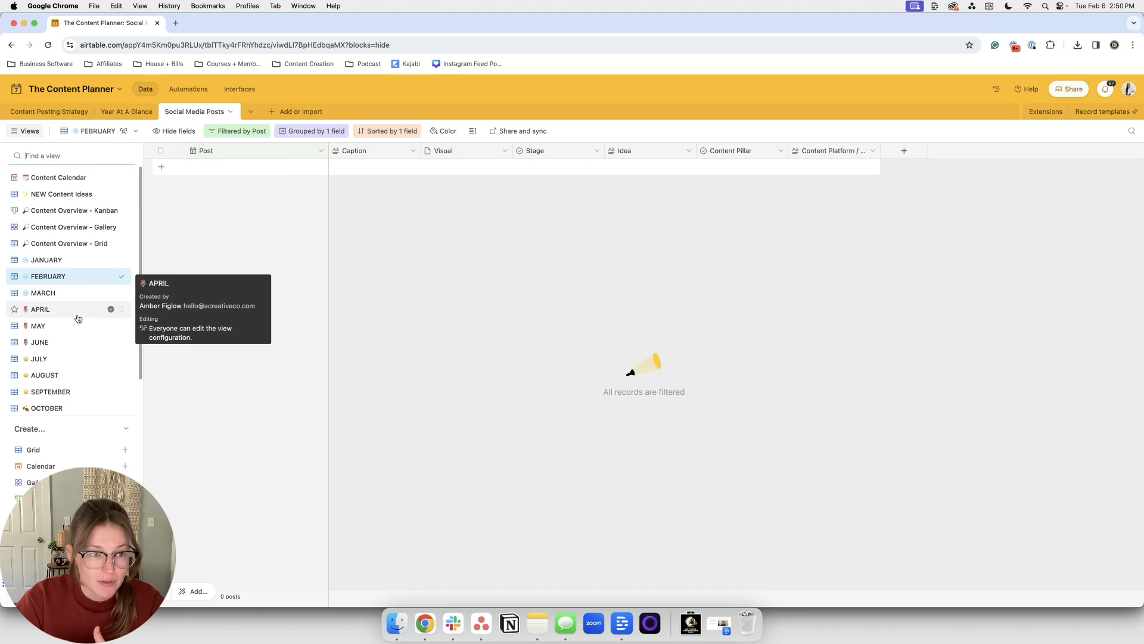
{"action": "left_click", "coordinate": [71, 177]}
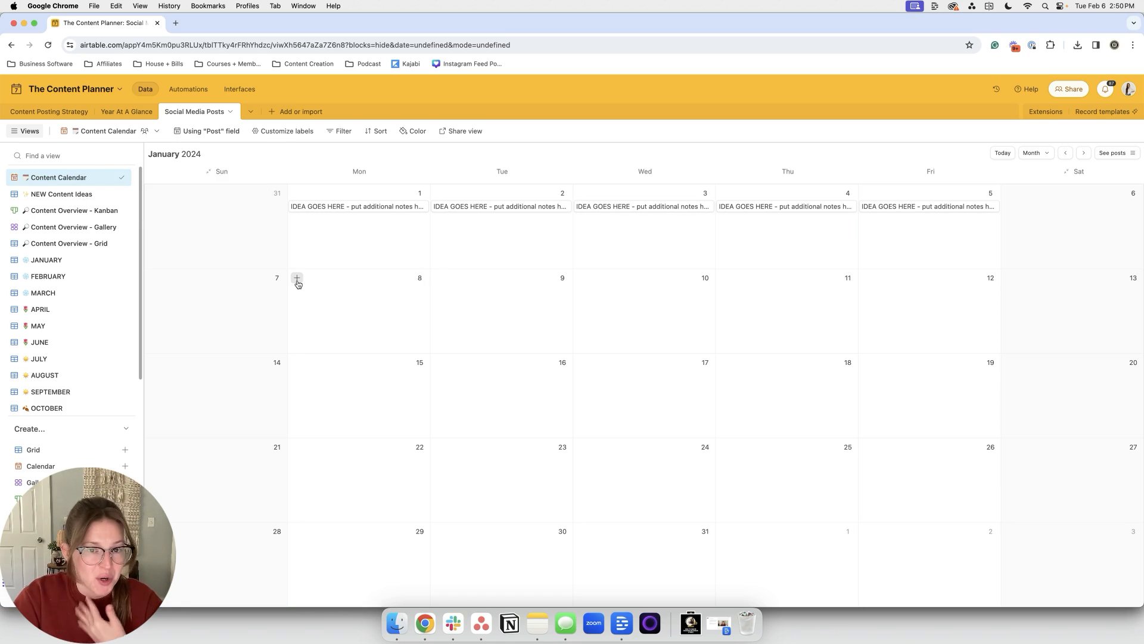
{"action": "left_click", "coordinate": [95, 196]}
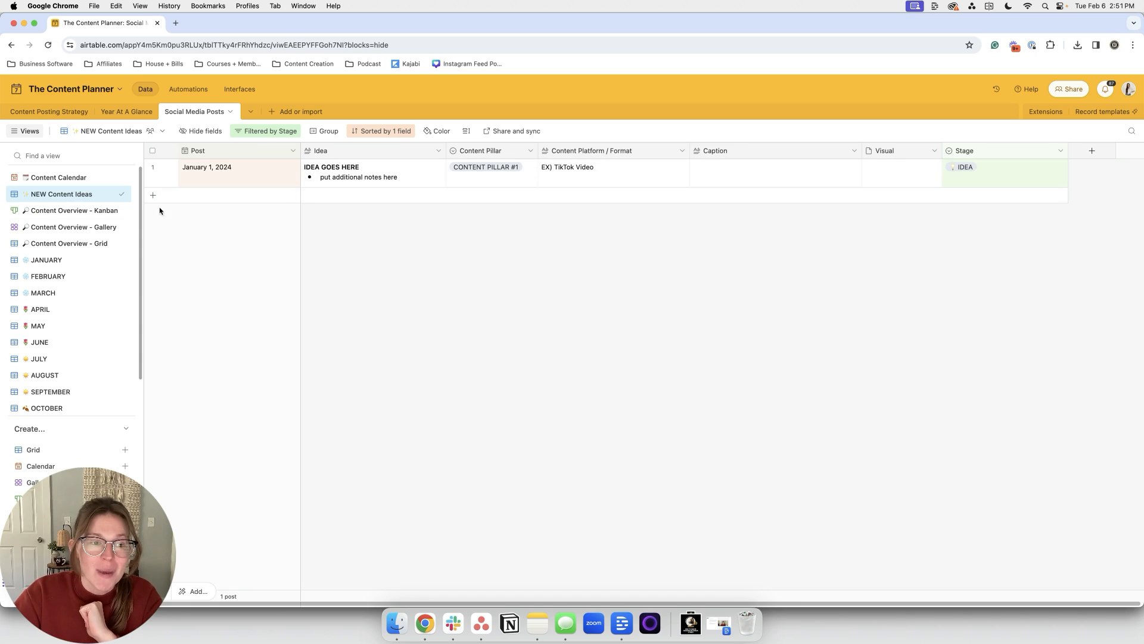
Step: Preview the Kanban and Gallery views, then show Content Overview - Grid with the views list hidden
{"action": "left_click", "coordinate": [82, 217]}
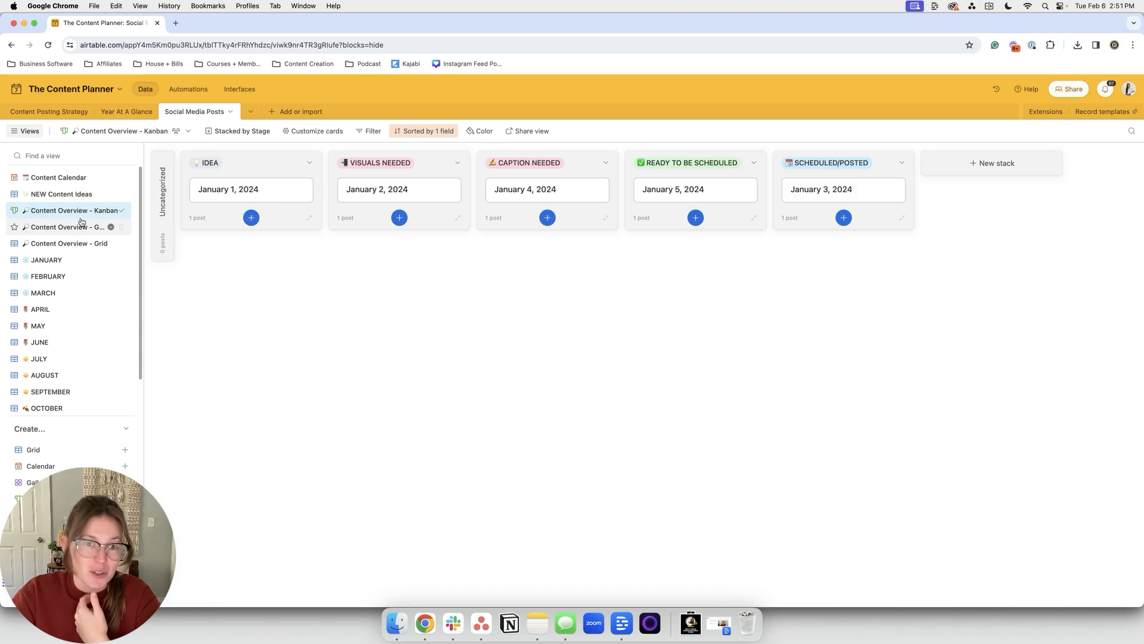
{"action": "left_click", "coordinate": [80, 229]}
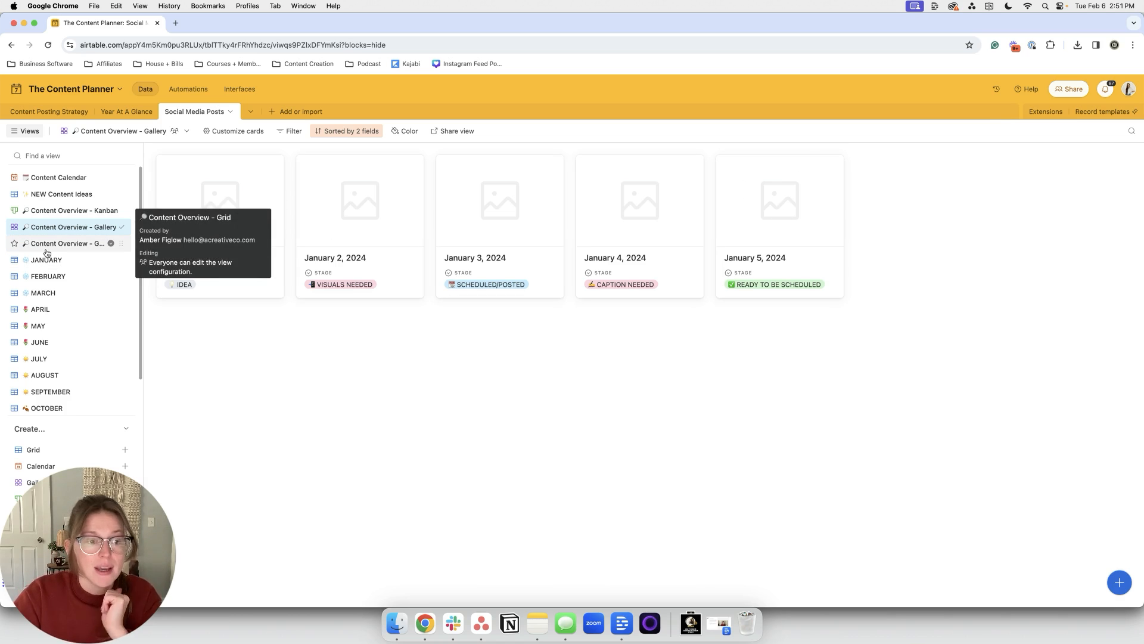
{"action": "scroll", "coordinate": [66, 292], "scroll_direction": "down", "scroll_amount": 2}
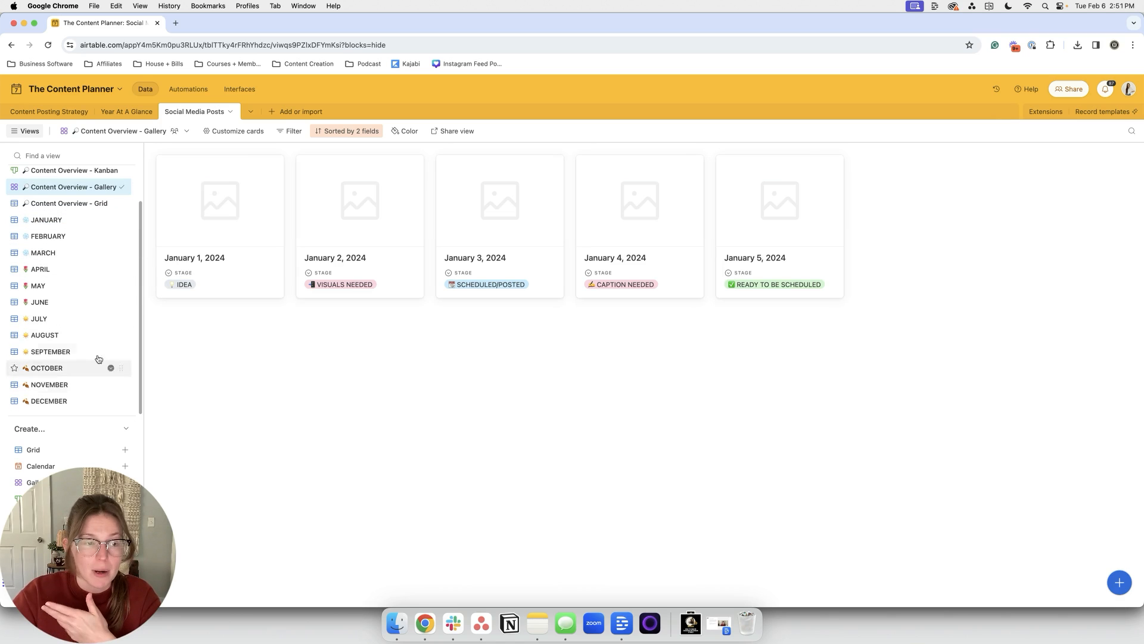
{"action": "scroll", "coordinate": [95, 268], "scroll_direction": "up", "scroll_amount": 2}
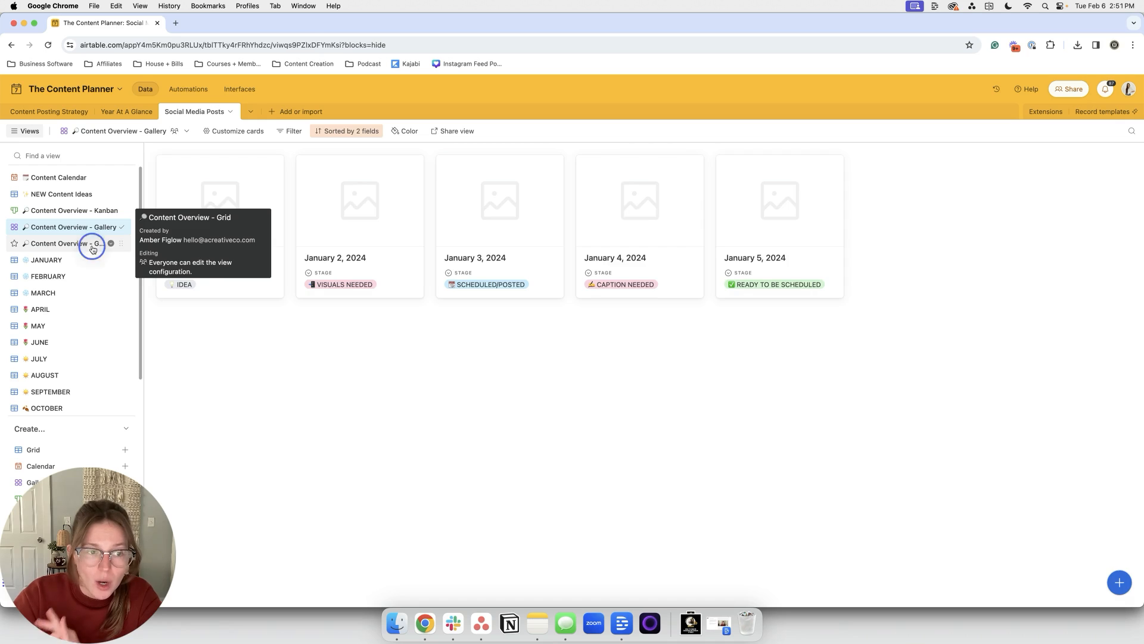
{"action": "left_click", "coordinate": [92, 244]}
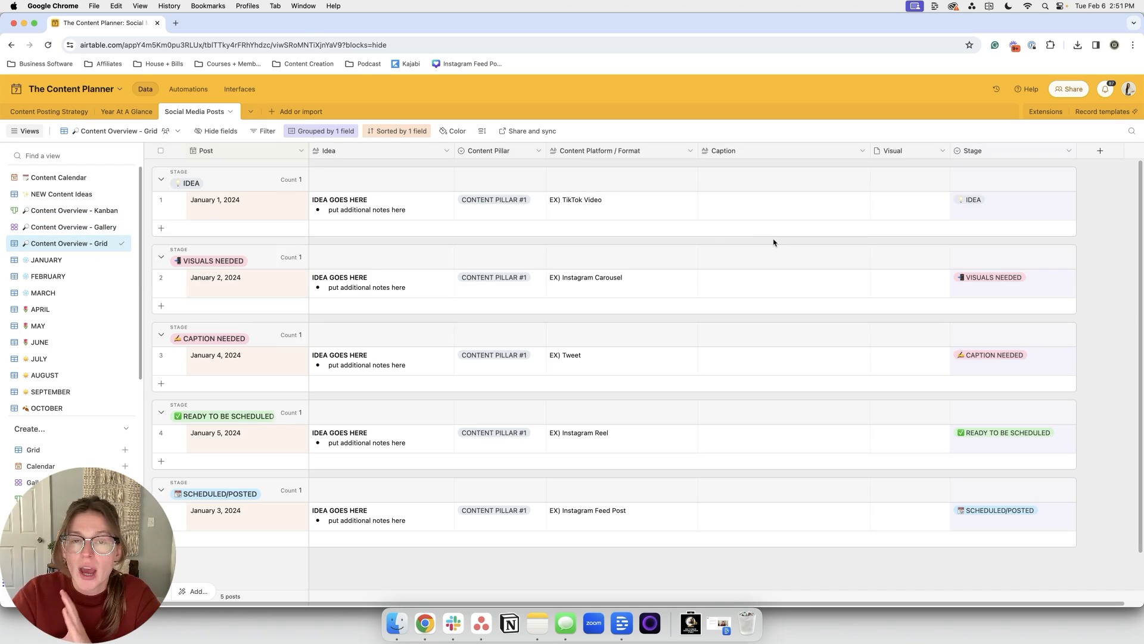
{"action": "left_click", "coordinate": [25, 131]}
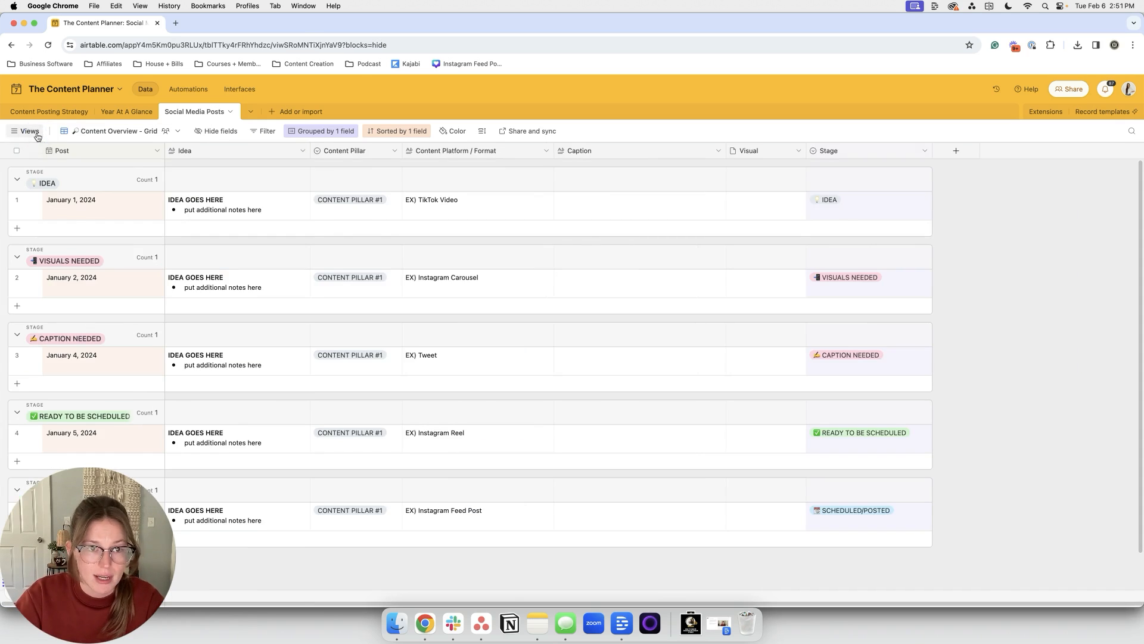
{"action": "scroll", "coordinate": [392, 161], "scroll_direction": "up", "scroll_amount": 1}
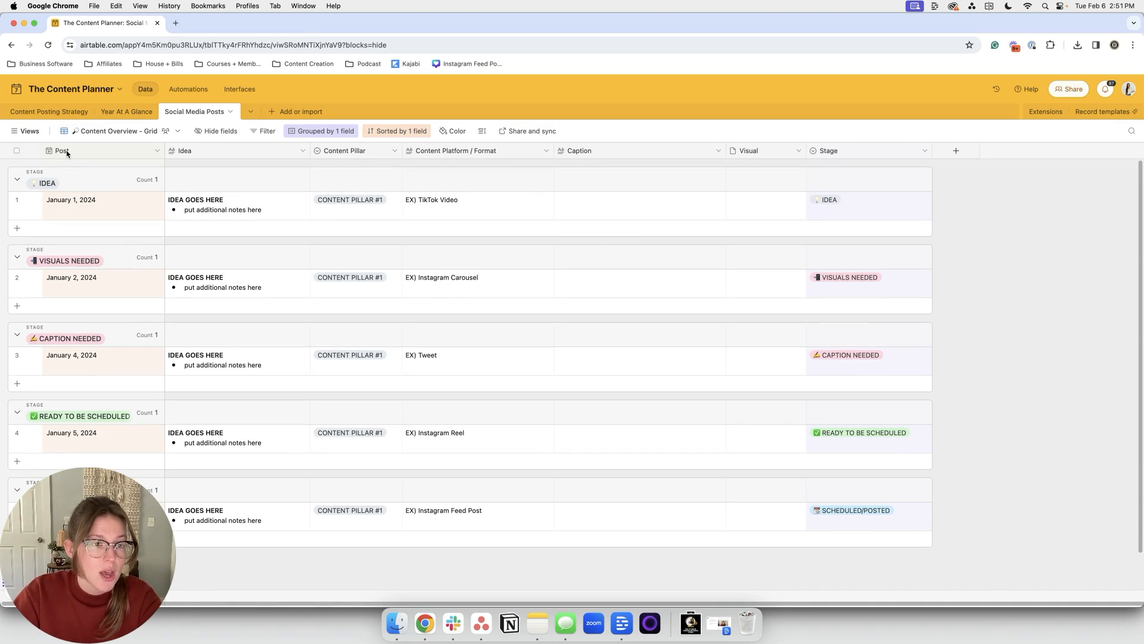
{"action": "scroll", "coordinate": [334, 178], "scroll_direction": "down", "scroll_amount": 1}
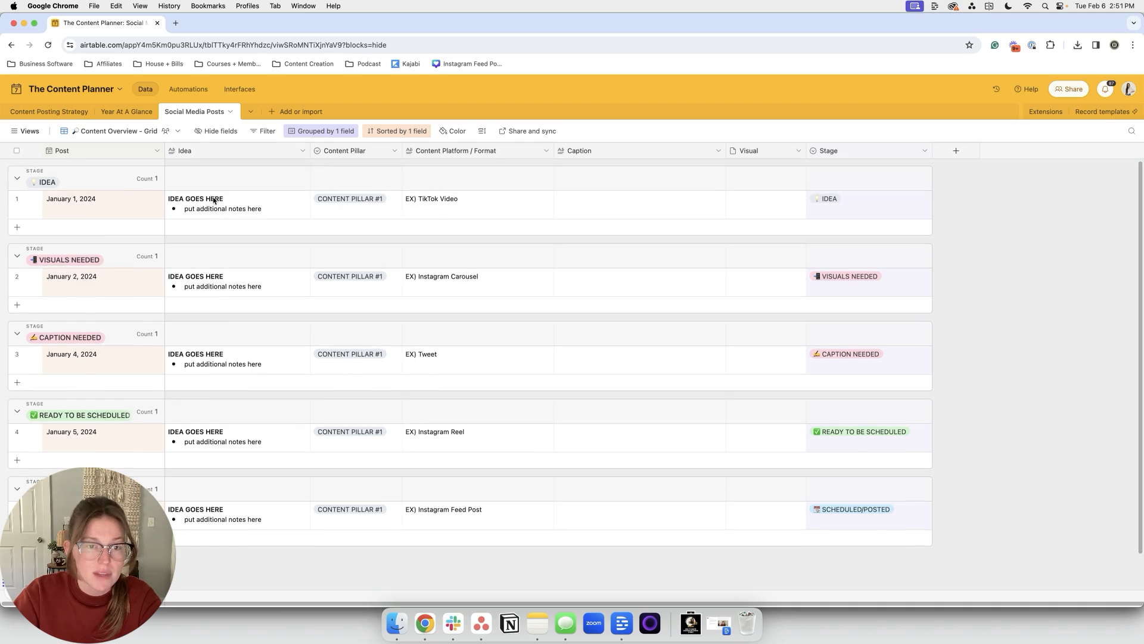
{"action": "scroll", "coordinate": [367, 202], "scroll_direction": "up", "scroll_amount": 1}
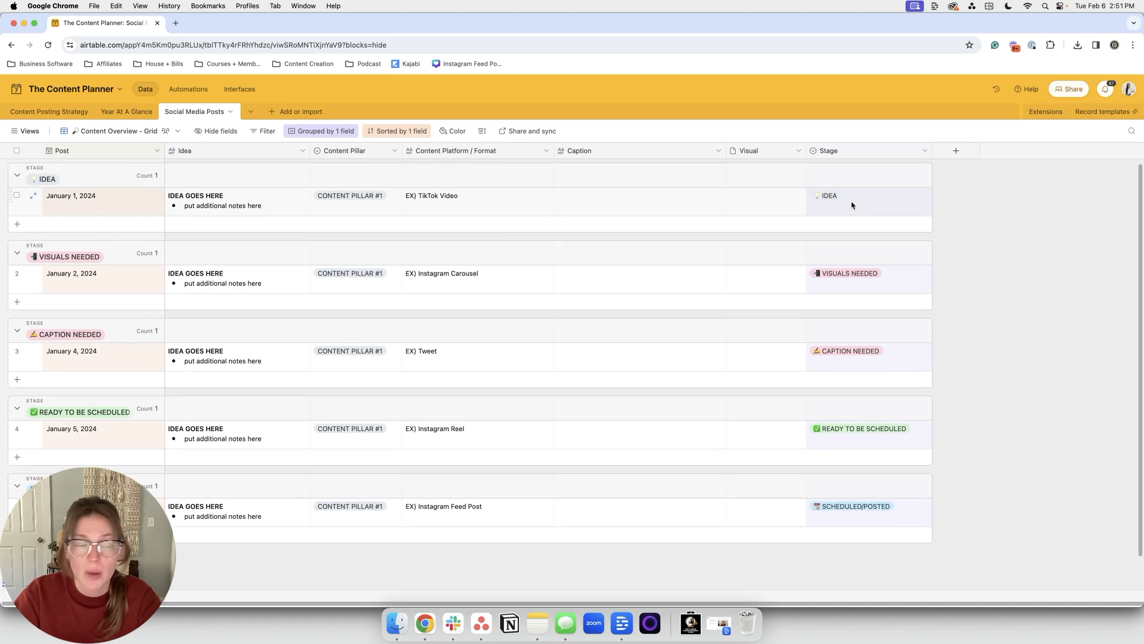
{"action": "scroll", "coordinate": [851, 205], "scroll_direction": "up", "scroll_amount": 1}
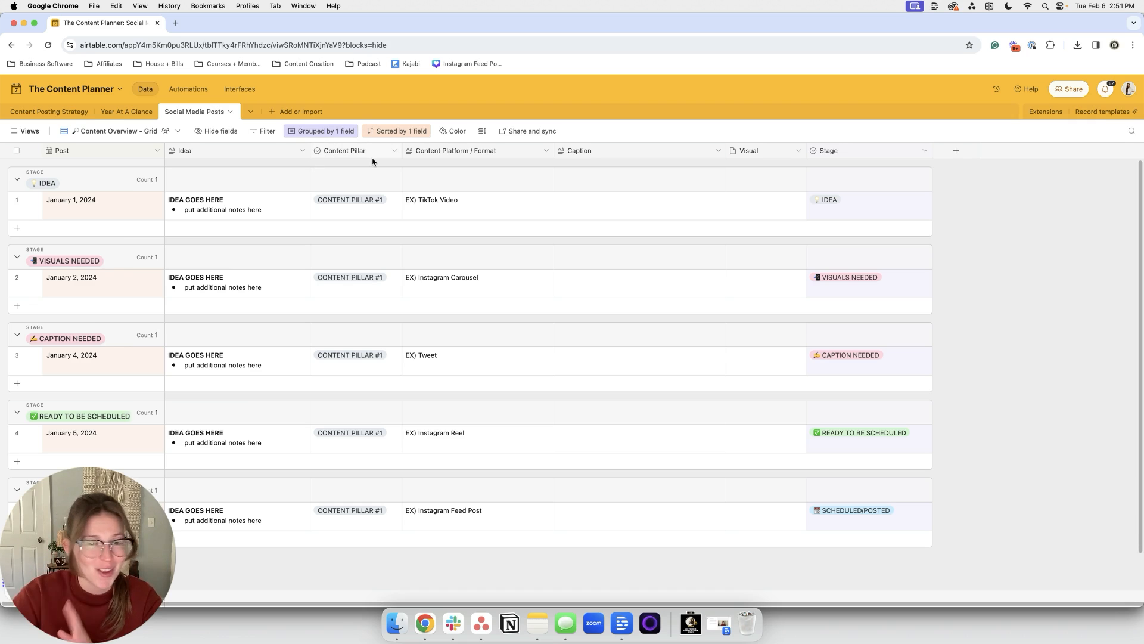
Step: Add a new IDEA-stage post dated February 22, 2024 and expand it as a full record
{"action": "left_click", "coordinate": [99, 229]}
{"action": "left_click", "coordinate": [115, 316]}
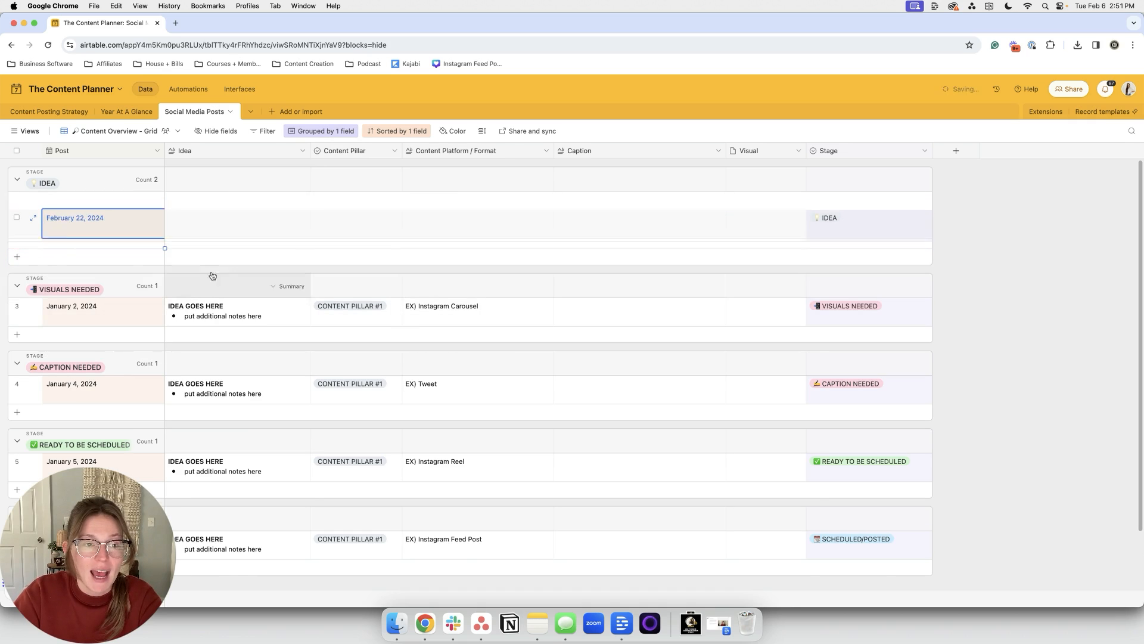
{"action": "left_click", "coordinate": [225, 232]}
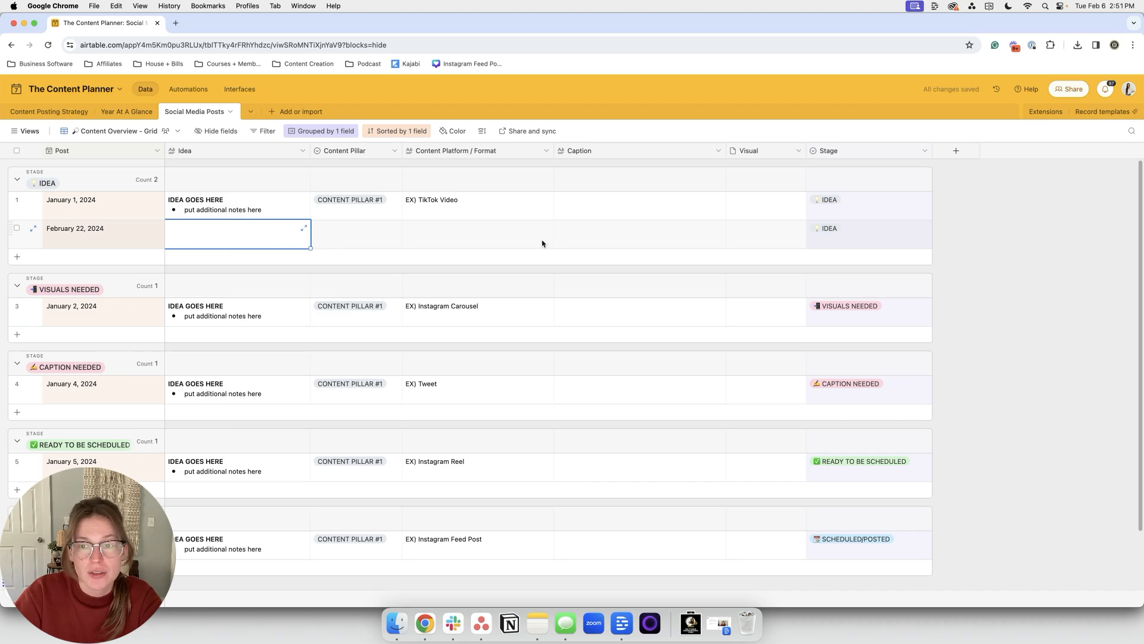
{"action": "left_click", "coordinate": [36, 232]}
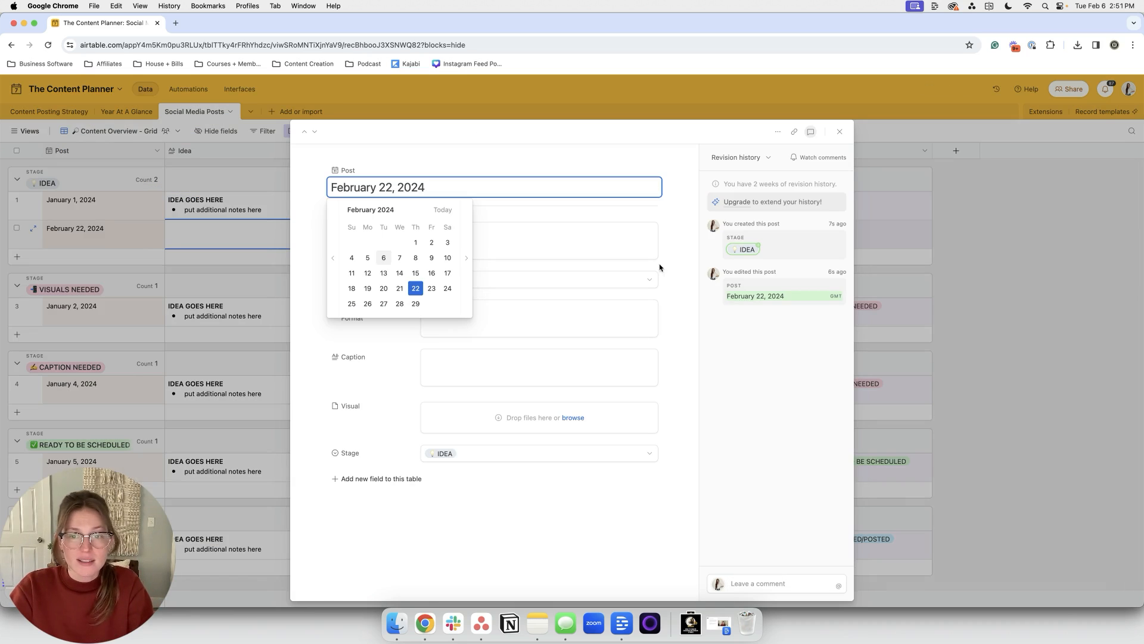
{"action": "left_click", "coordinate": [668, 263]}
Step: Write the Idea 'put your content idea here' with notes on inspiration and links to trending sound
{"action": "left_click", "coordinate": [459, 247]}
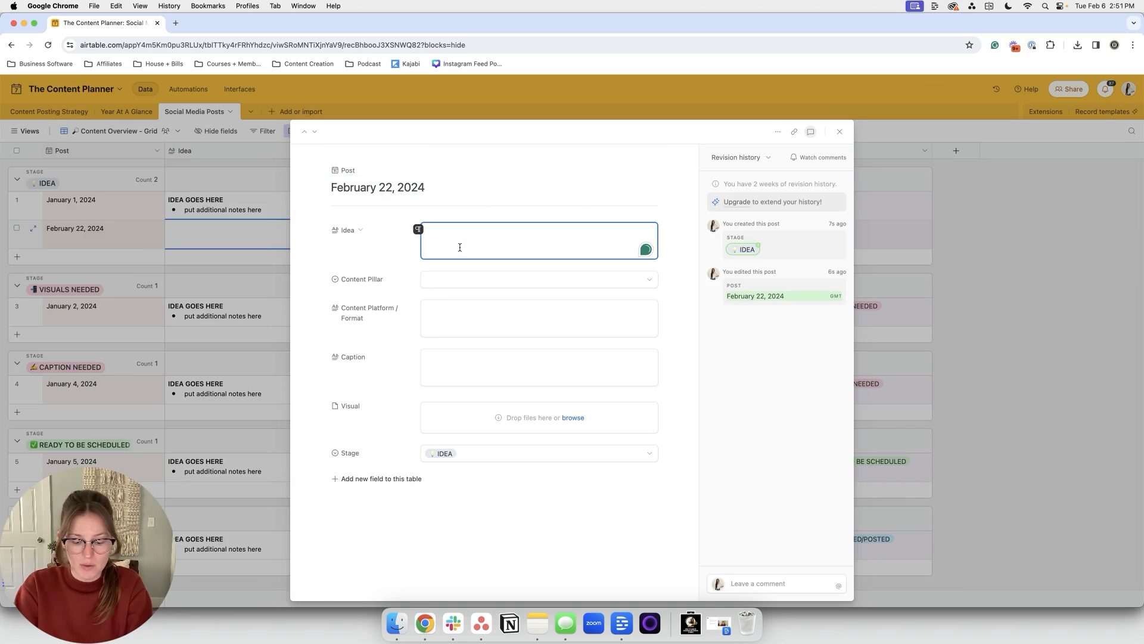
{"action": "type", "text": "put your con"}
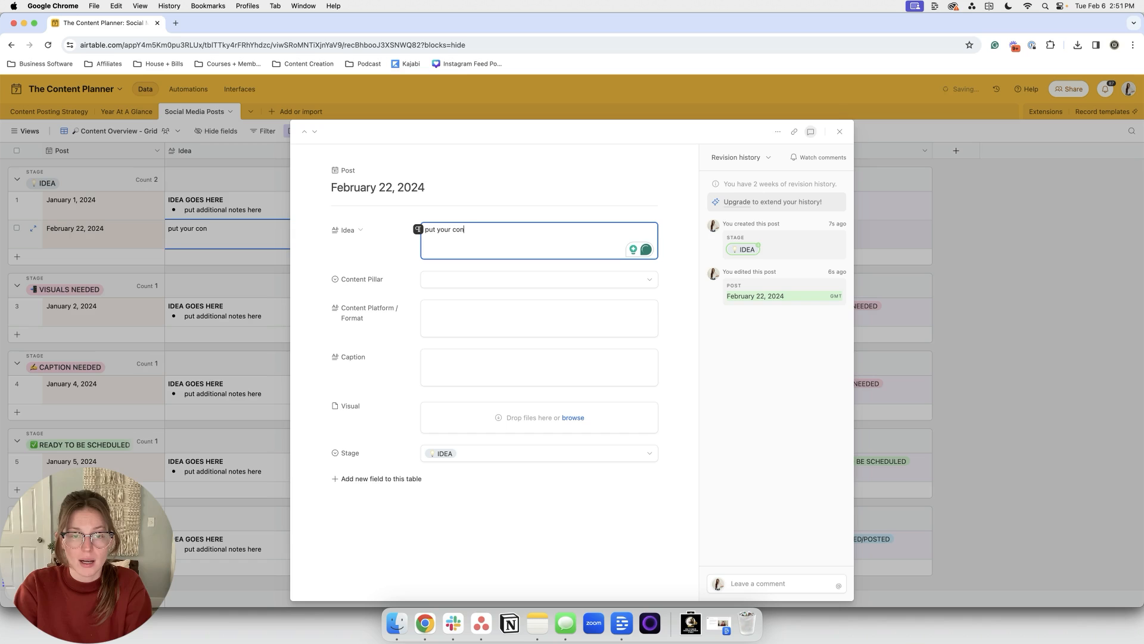
{"action": "type", "text": "tent ideas"}
{"action": "key", "text": "BackSpace"}
{"action": "type", "text": "here"}
{"action": "key", "text": "Return"}
{"action": "type", "text": "- add in any inspiration"}
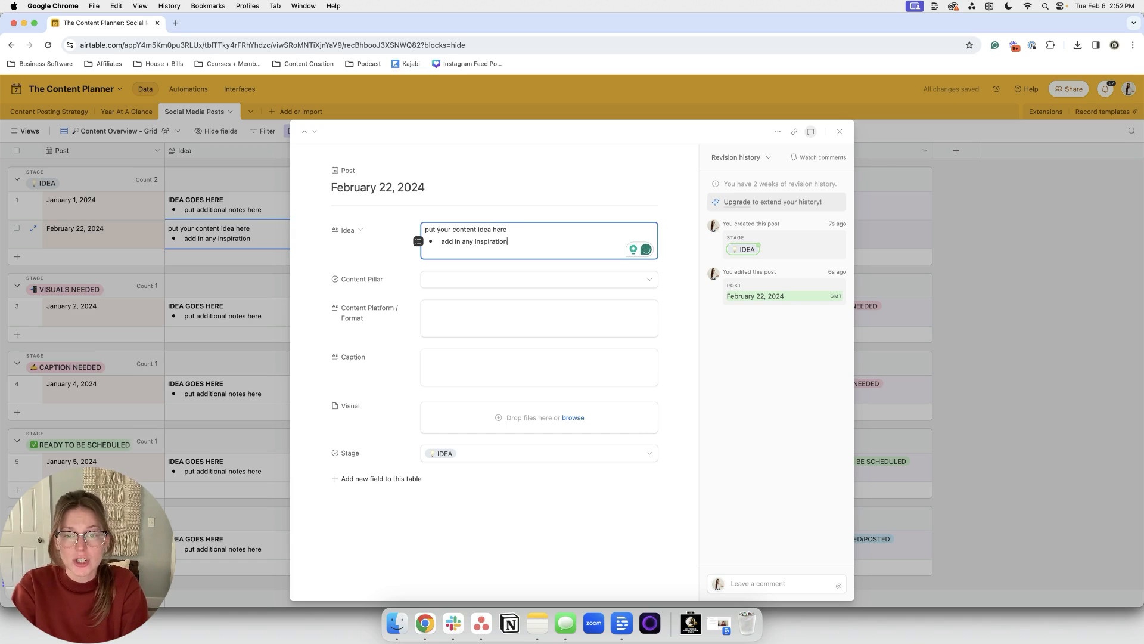
{"action": "key", "text": "Return"}
{"action": "type", "text": "-"}
{"action": "key", "text": "BackSpace"}
{"action": "type", "text": "add in links to trneding sound"}
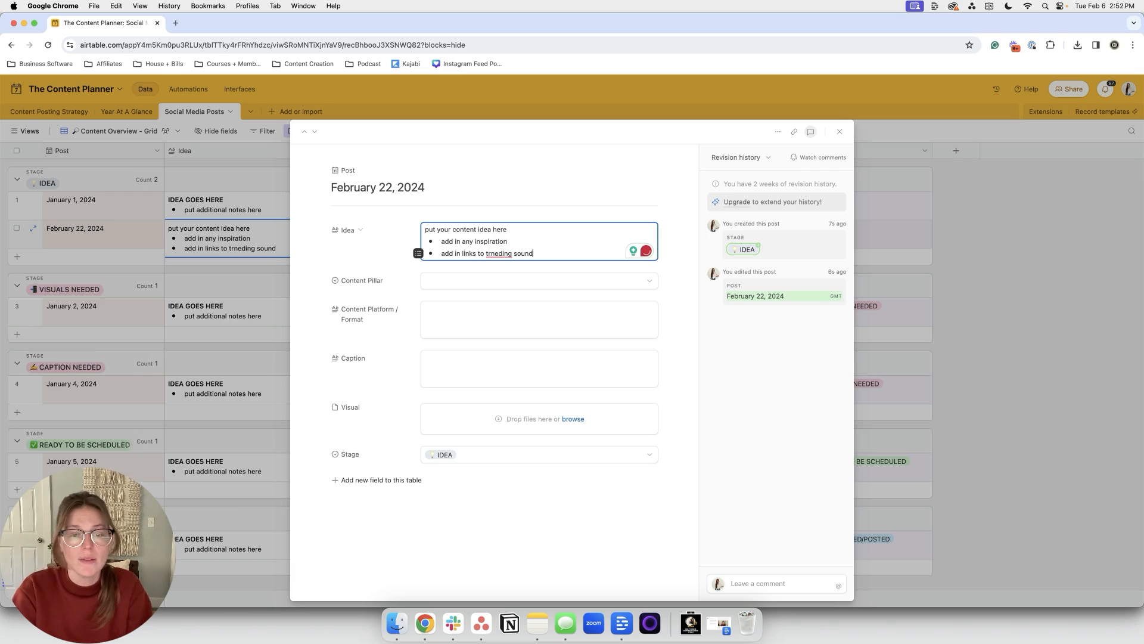
{"action": "right_click", "coordinate": [497, 254]}
{"action": "left_click", "coordinate": [512, 280]}
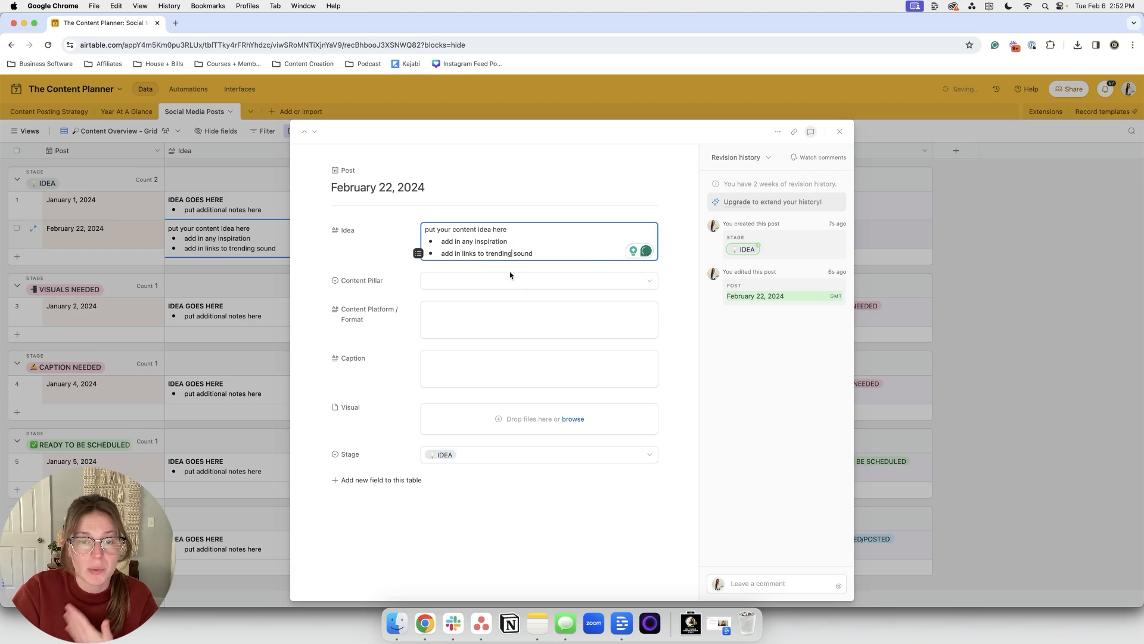
{"action": "left_click", "coordinate": [511, 281]}
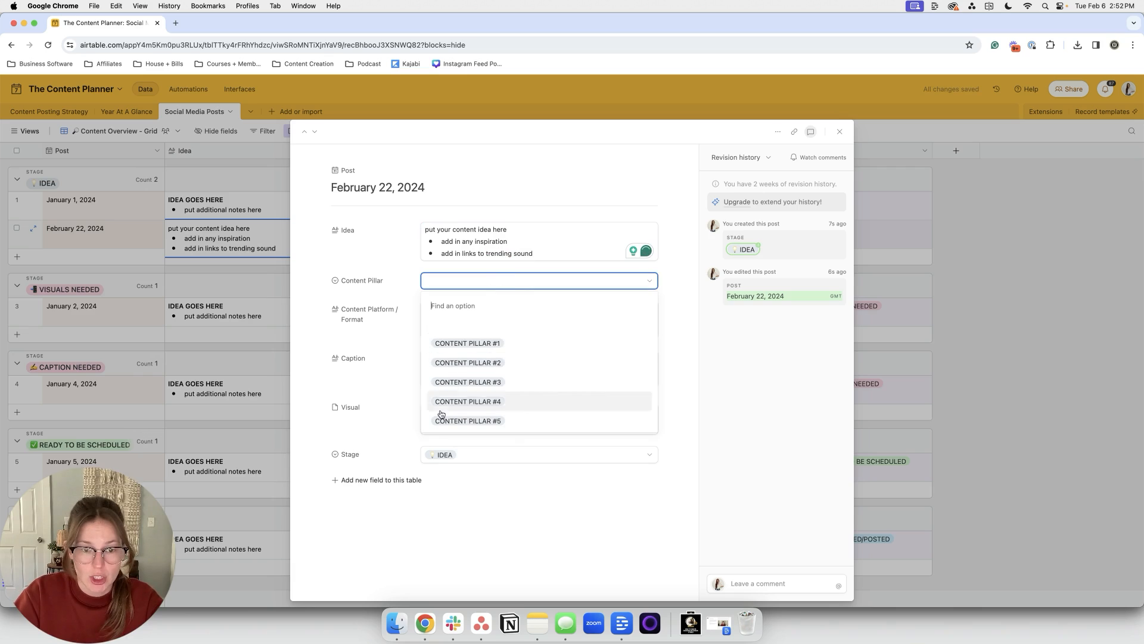
{"action": "left_click", "coordinate": [243, 246]}
{"action": "left_click", "coordinate": [394, 150]}
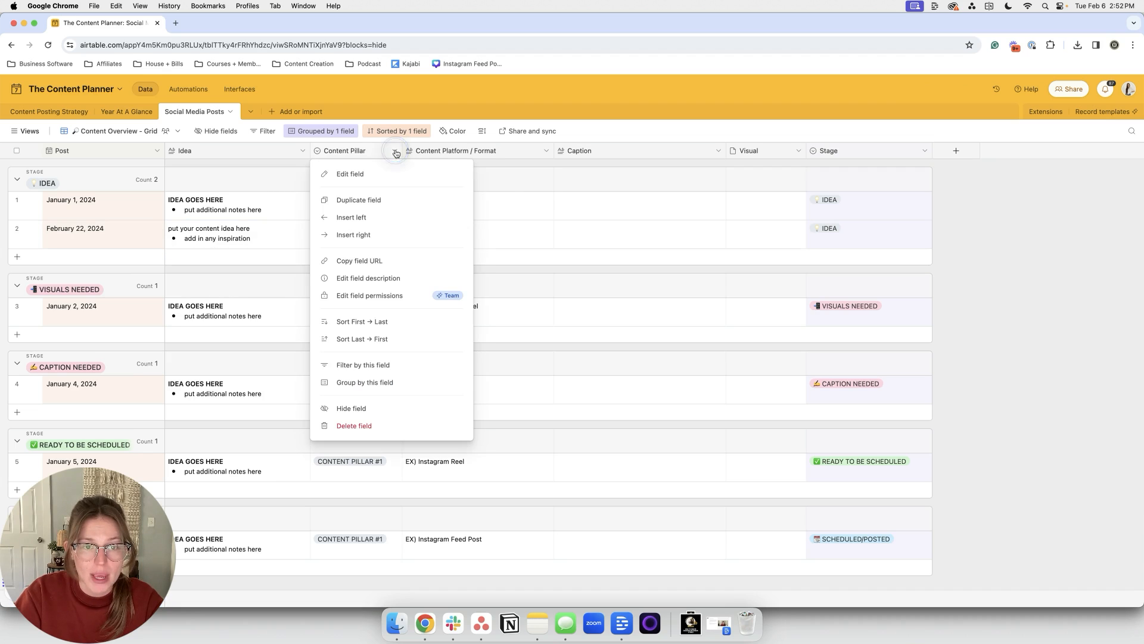
{"action": "left_click", "coordinate": [400, 183]}
{"action": "left_click", "coordinate": [394, 276]}
{"action": "left_click", "coordinate": [393, 275]}
{"action": "triple_click", "coordinate": [393, 275]}
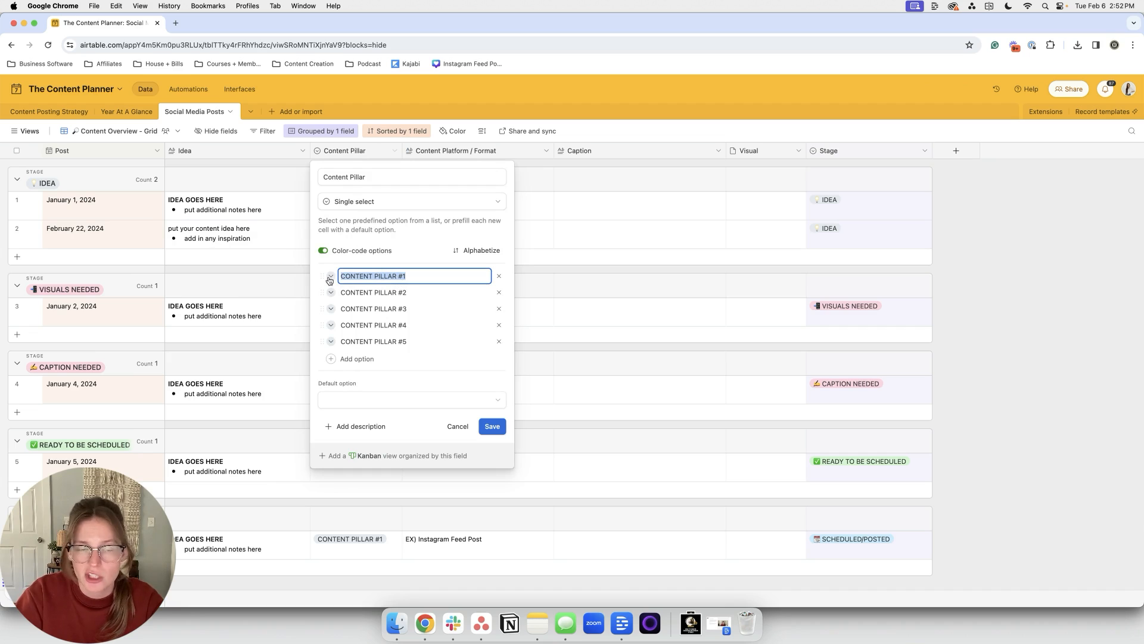
{"action": "left_click", "coordinate": [237, 242]}
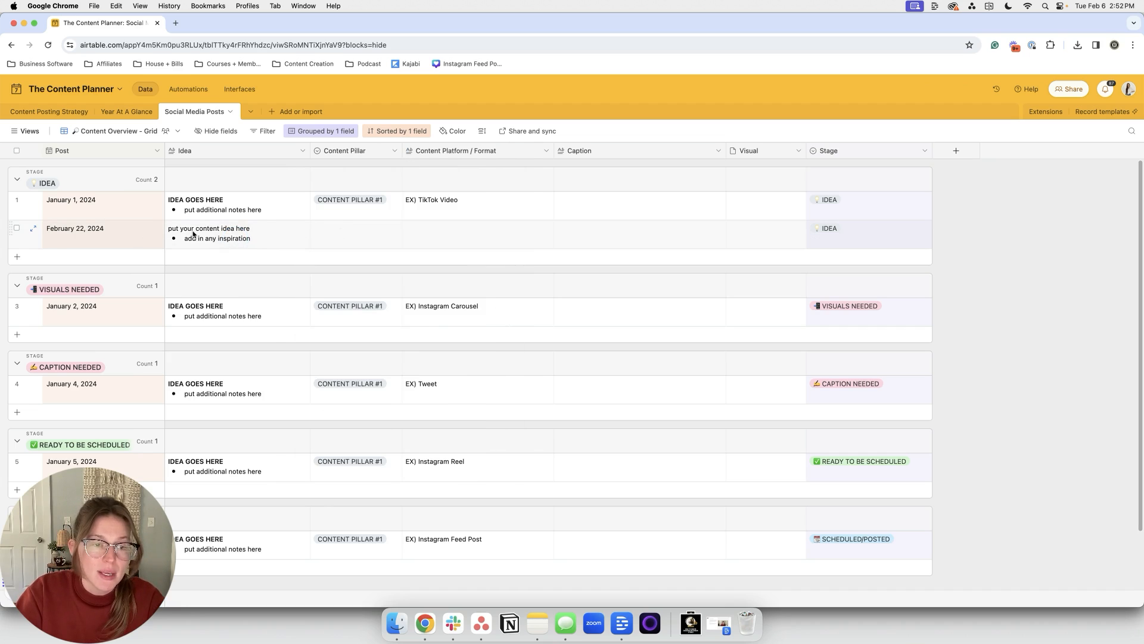
{"action": "left_click", "coordinate": [35, 230]}
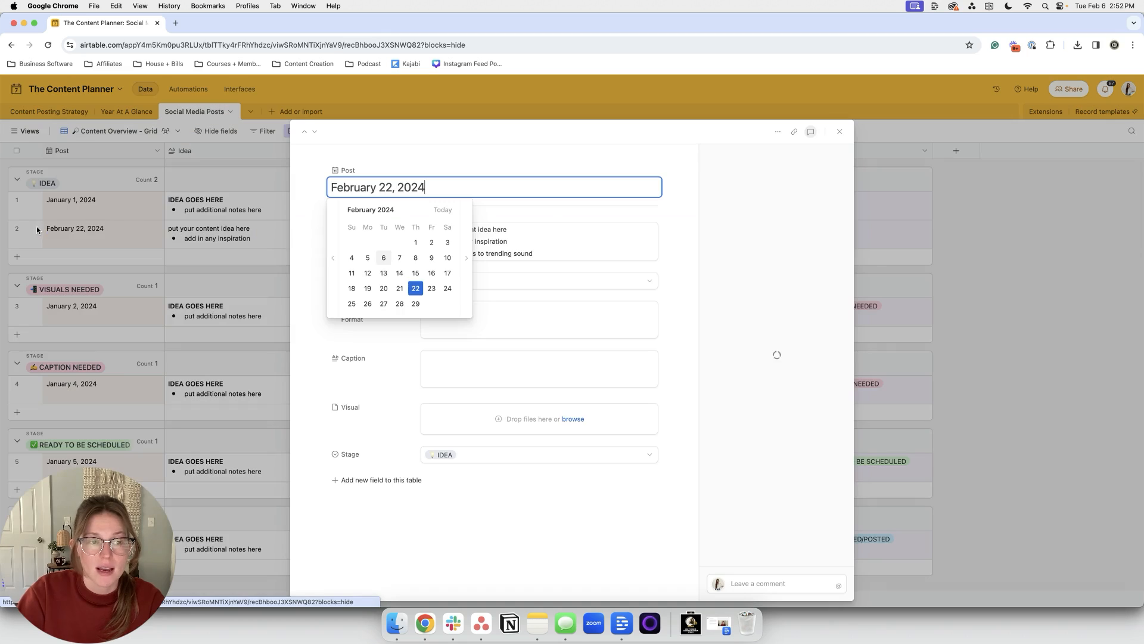
Step: Leave Content Pillar empty and enter 'Instagram Carousel / Repurpose on TikTok as a Photo Carousel' as the format
{"action": "left_click", "coordinate": [582, 321]}
{"action": "left_click", "coordinate": [534, 280]}
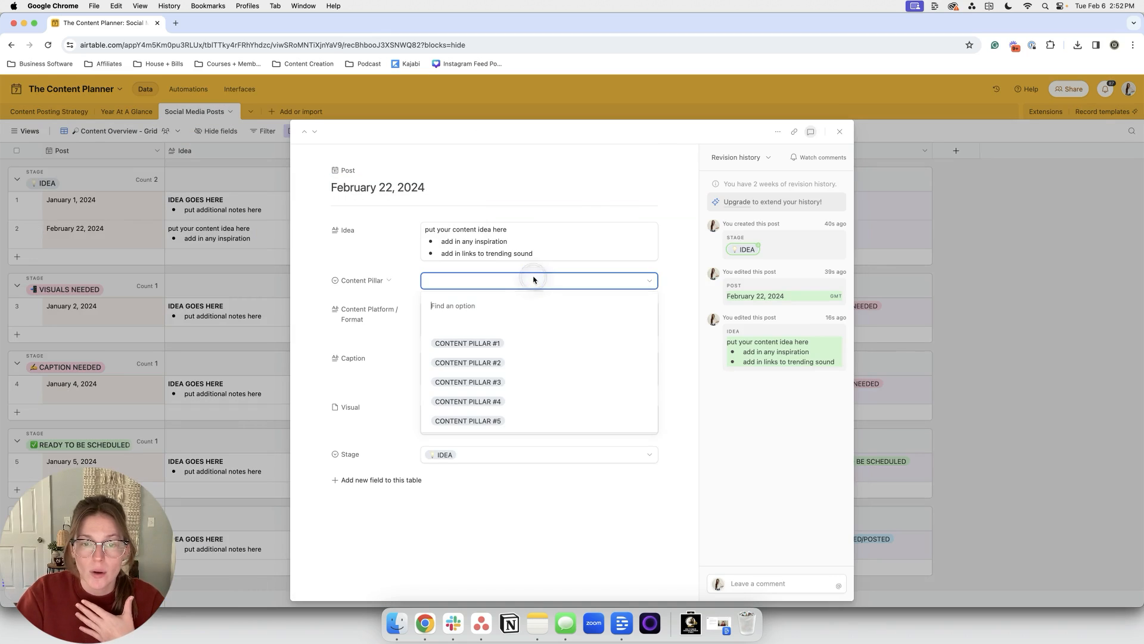
{"action": "scroll", "coordinate": [542, 424], "scroll_direction": "down", "scroll_amount": 1}
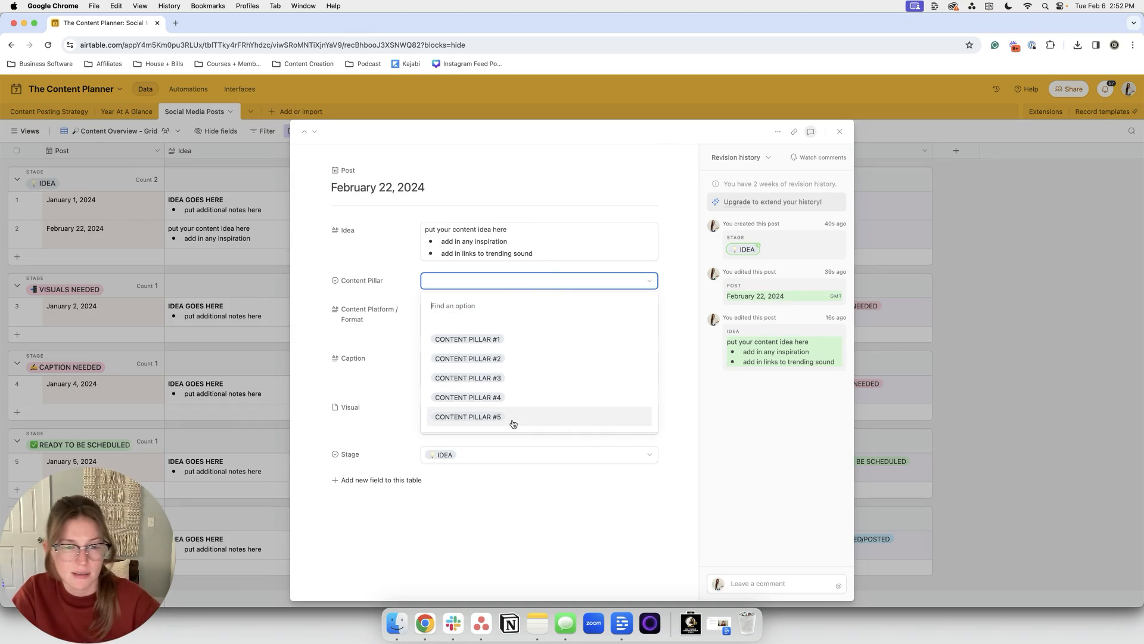
{"action": "left_click", "coordinate": [377, 333]}
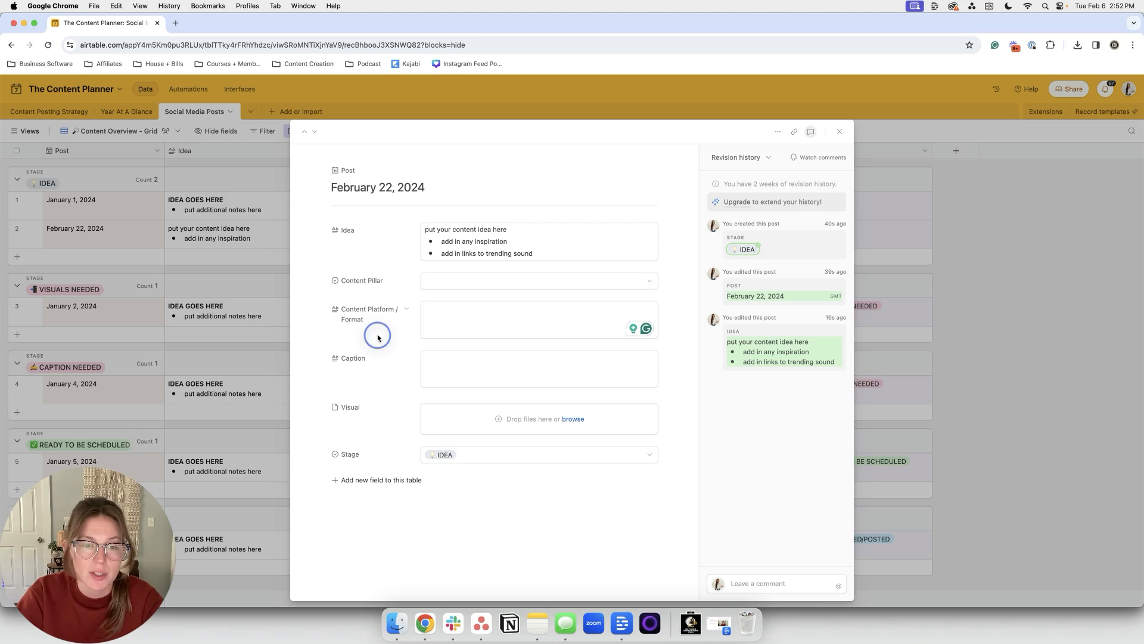
{"action": "left_click", "coordinate": [481, 313]}
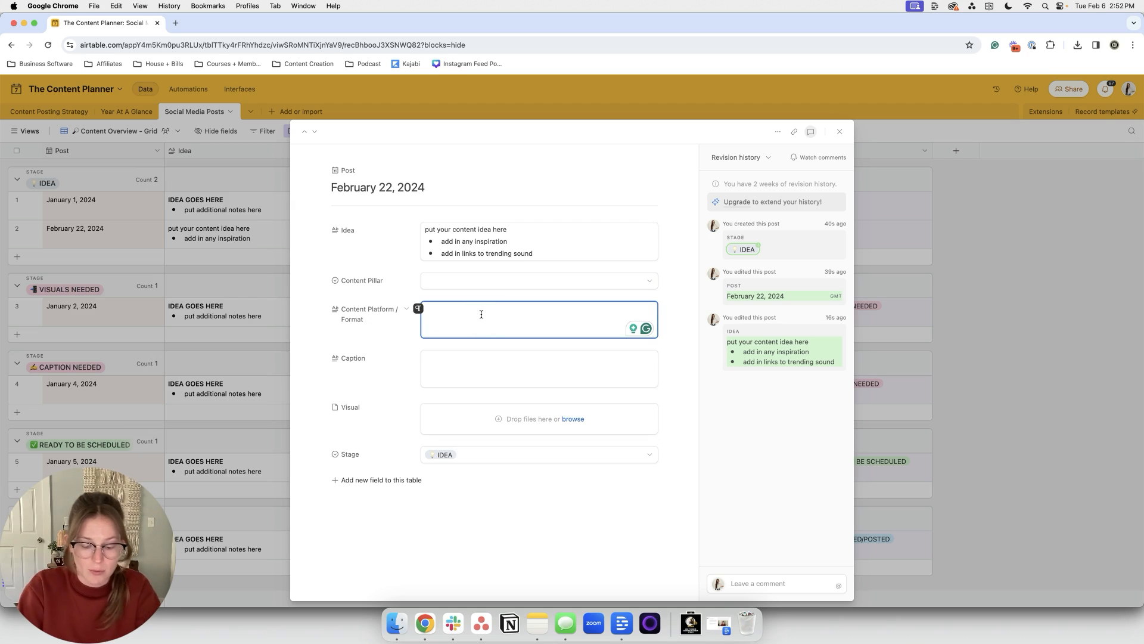
{"action": "type", "text": "Instagram Carousel"}
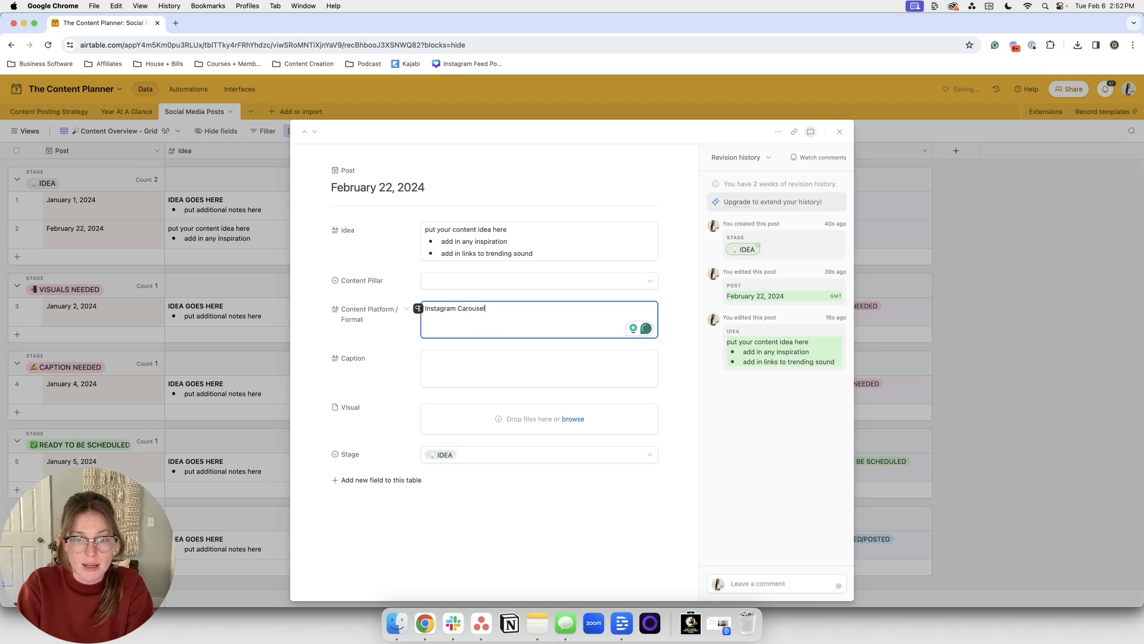
{"action": "key", "text": "Return"}
{"action": "type", "text": "Repurpose on TikTok as a"}
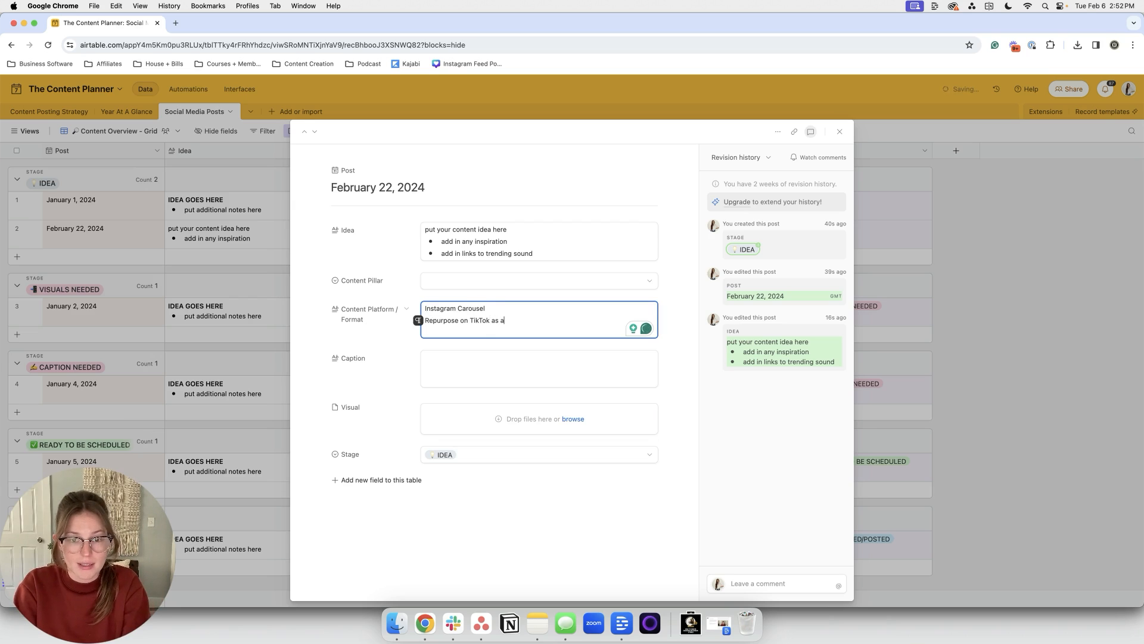
{"action": "type", "text": "ousel"}
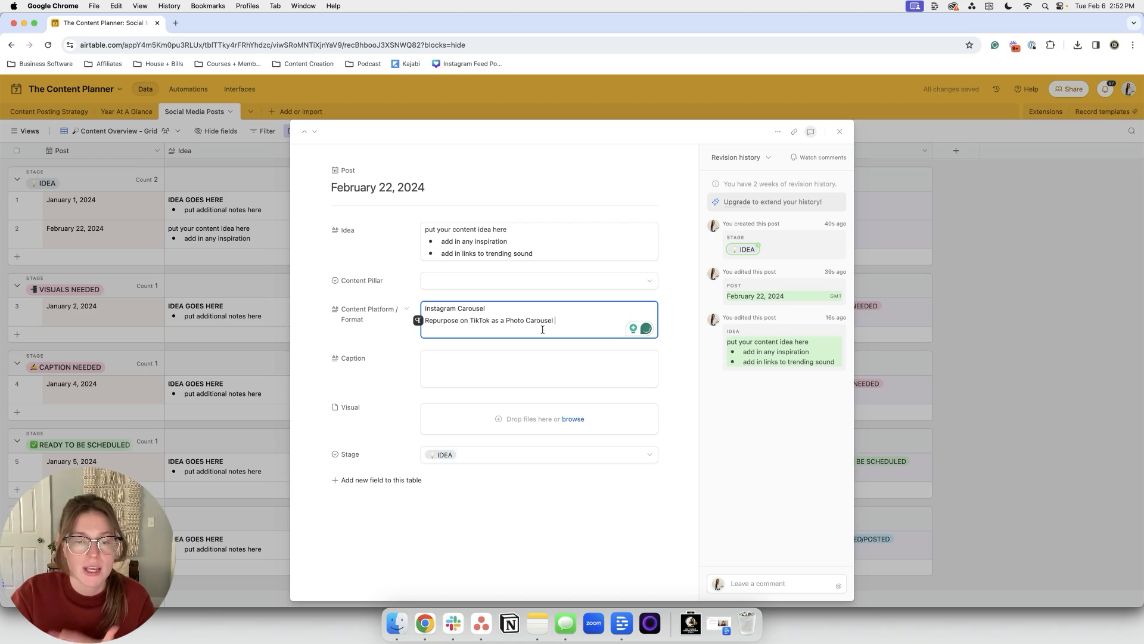
Step: Draft a caption starting 'write out the caption' with a hashtag line
{"action": "left_click", "coordinate": [510, 357]}
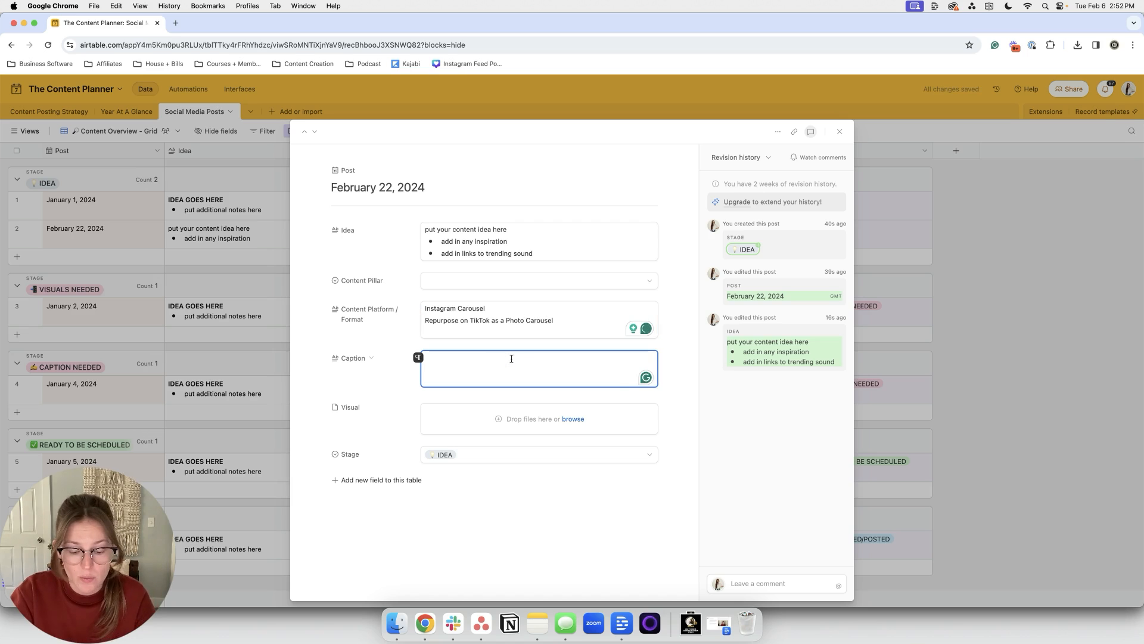
{"action": "type", "text": "write out the caption"}
{"action": "key", "text": "Return"}
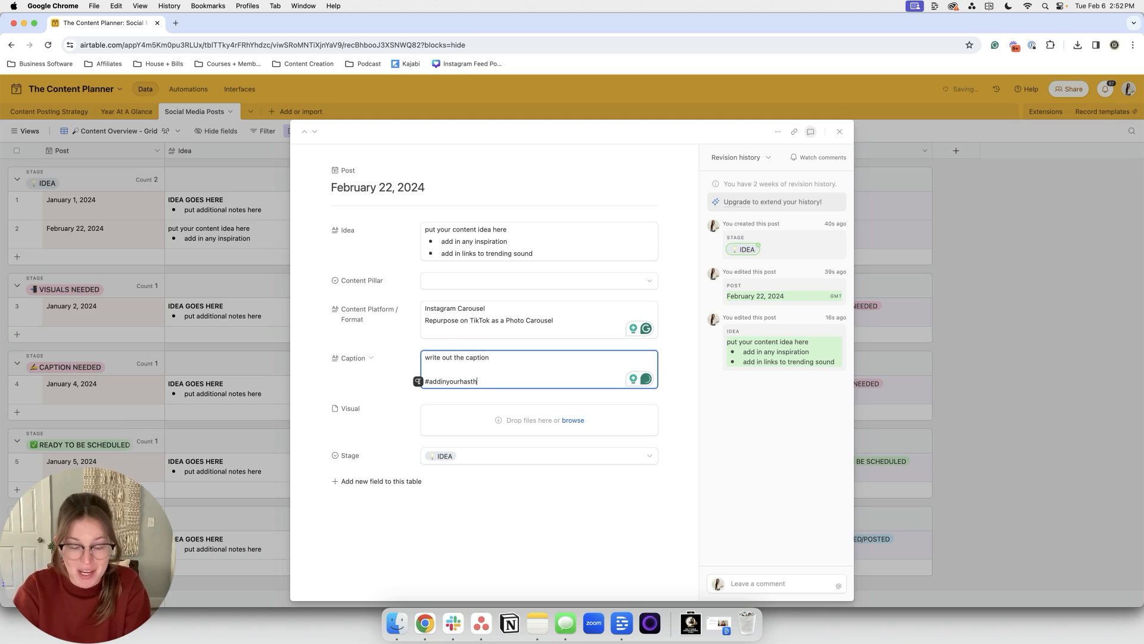
{"action": "key", "text": "BackSpace"}
{"action": "key", "text": "BackSpace"}
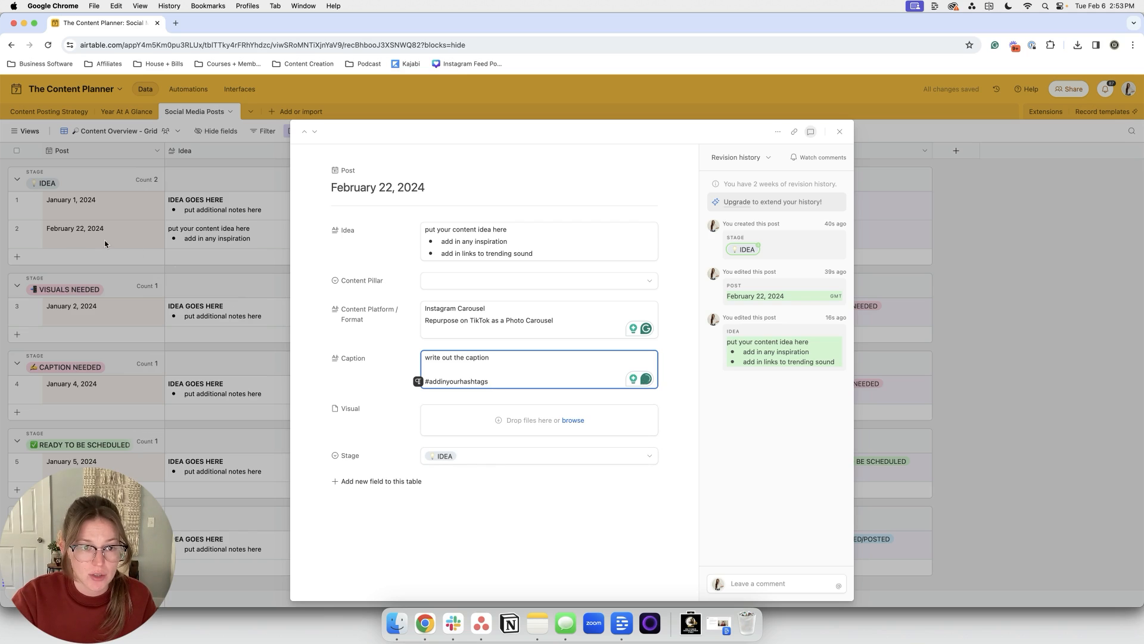
Step: Set the post's stage to CAPTION NEEDED, clear the draft caption, and close the record
{"action": "left_click", "coordinate": [520, 454]}
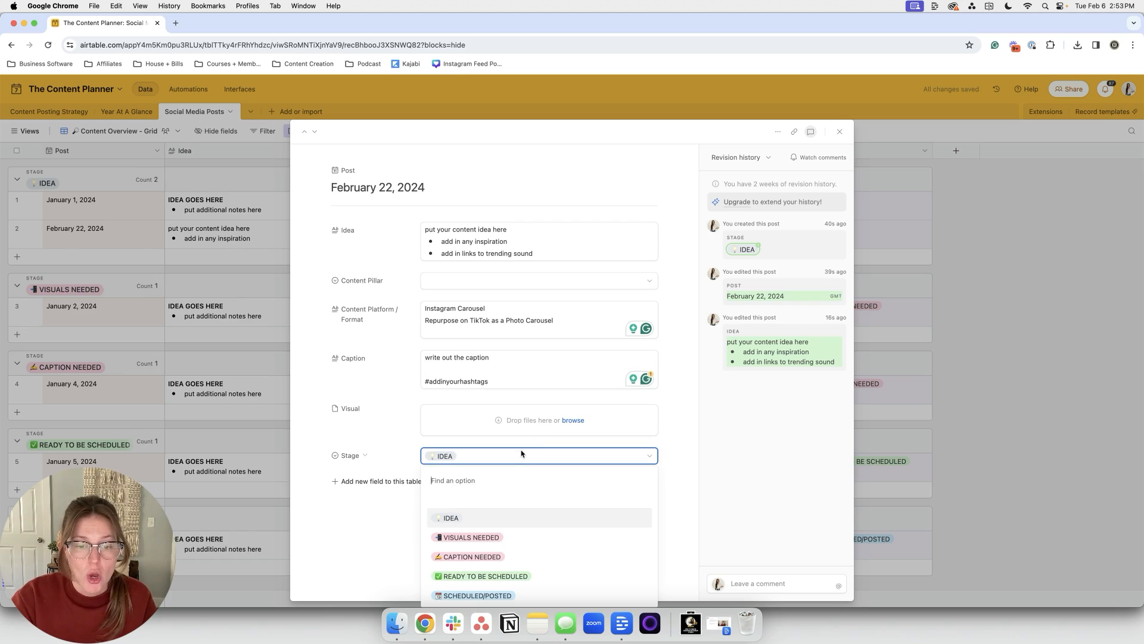
{"action": "left_click", "coordinate": [527, 552]}
{"action": "triple_click", "coordinate": [503, 380]}
{"action": "key", "text": "super+a"}
{"action": "key", "text": "BackSpace"}
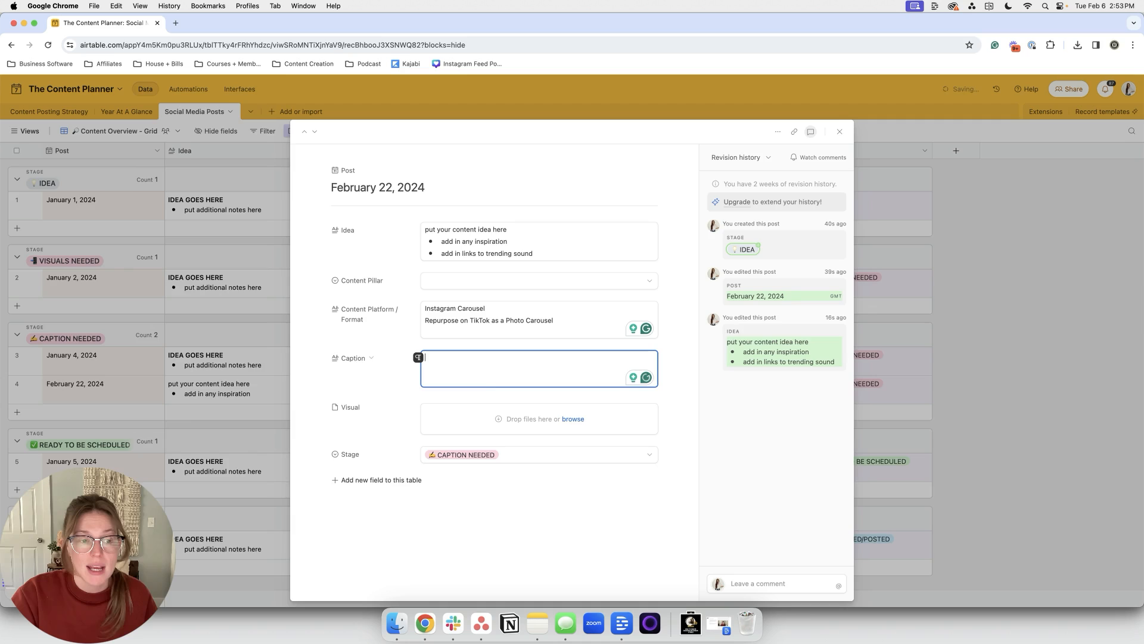
{"action": "left_click", "coordinate": [147, 386]}
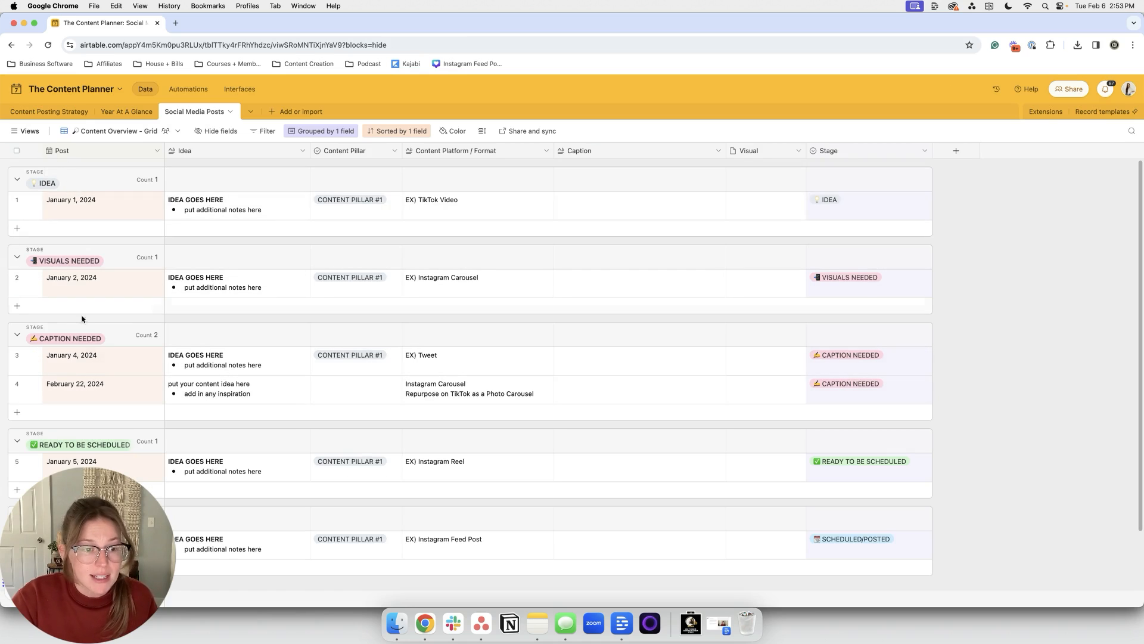
{"action": "left_click", "coordinate": [6, 129]}
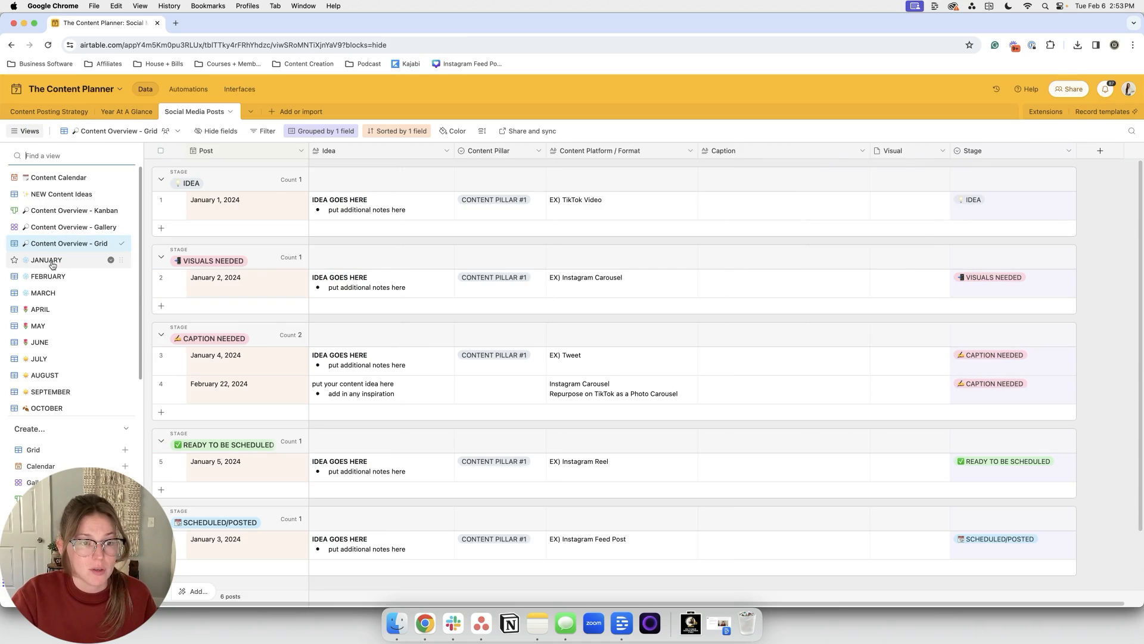
Step: Preview the JANUARY and FEBRUARY views, then return to Content Overview - Grid listing six posts
{"action": "scroll", "coordinate": [52, 265], "scroll_direction": "down", "scroll_amount": 1}
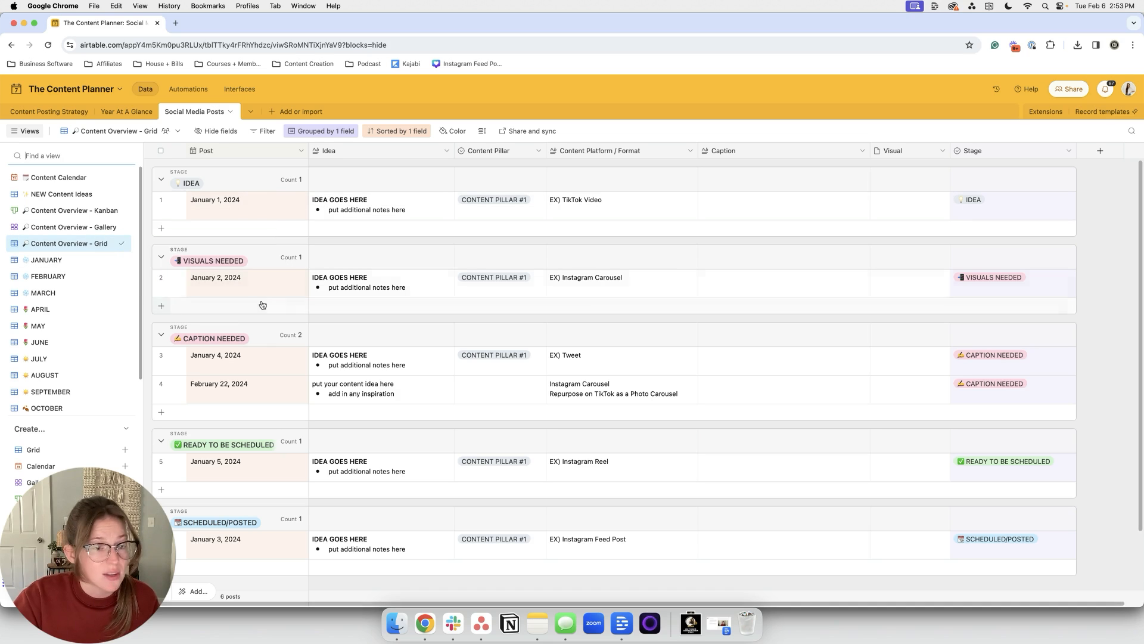
{"action": "left_click", "coordinate": [57, 263]}
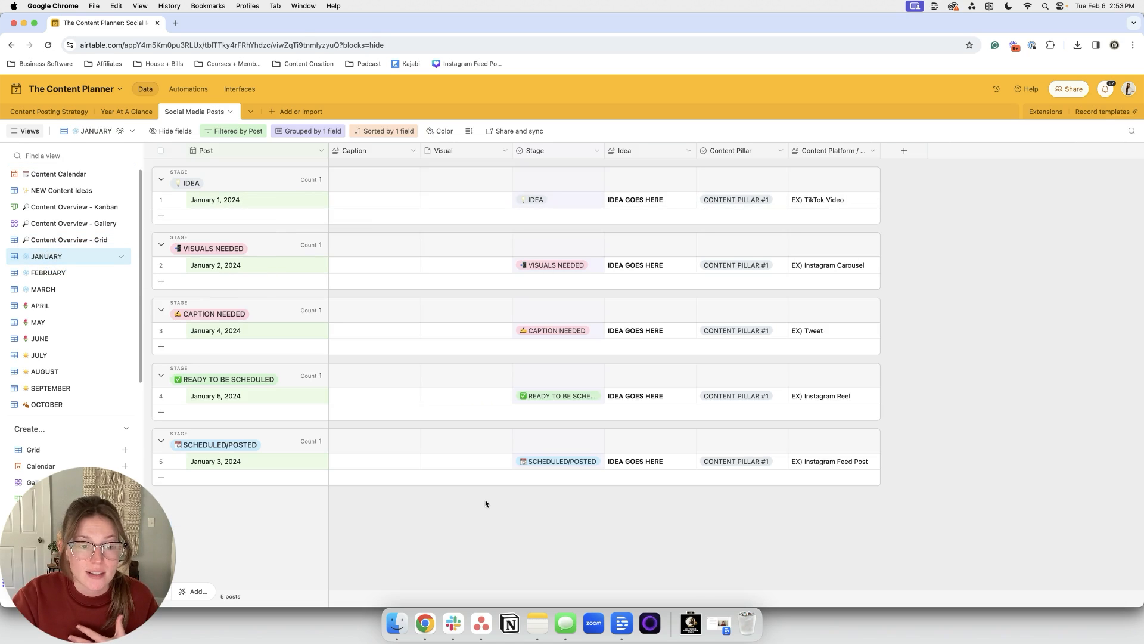
{"action": "left_click", "coordinate": [70, 273]}
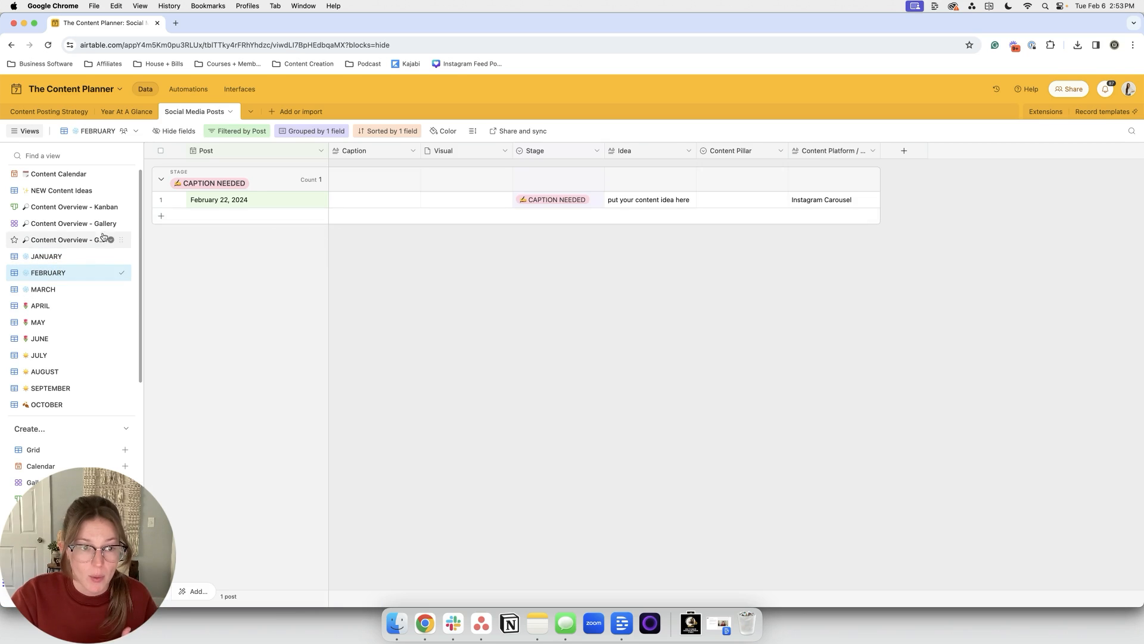
{"action": "left_click", "coordinate": [86, 256]}
{"action": "left_click", "coordinate": [84, 241]}
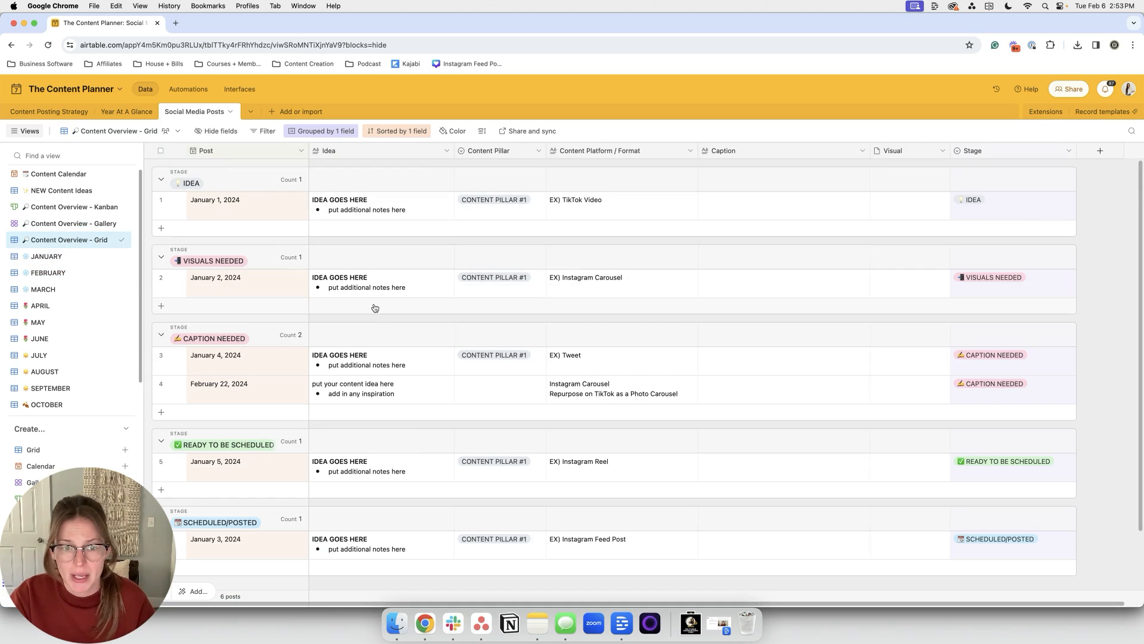
{"action": "scroll", "coordinate": [372, 322], "scroll_direction": "down", "scroll_amount": 1}
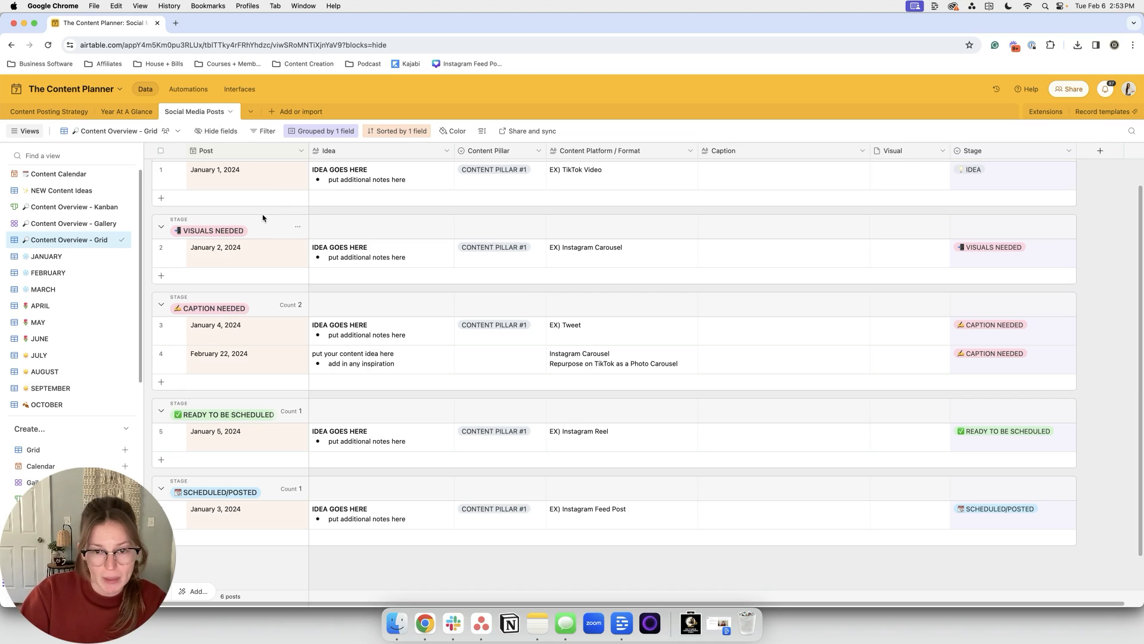
{"action": "left_click", "coordinate": [228, 114]}
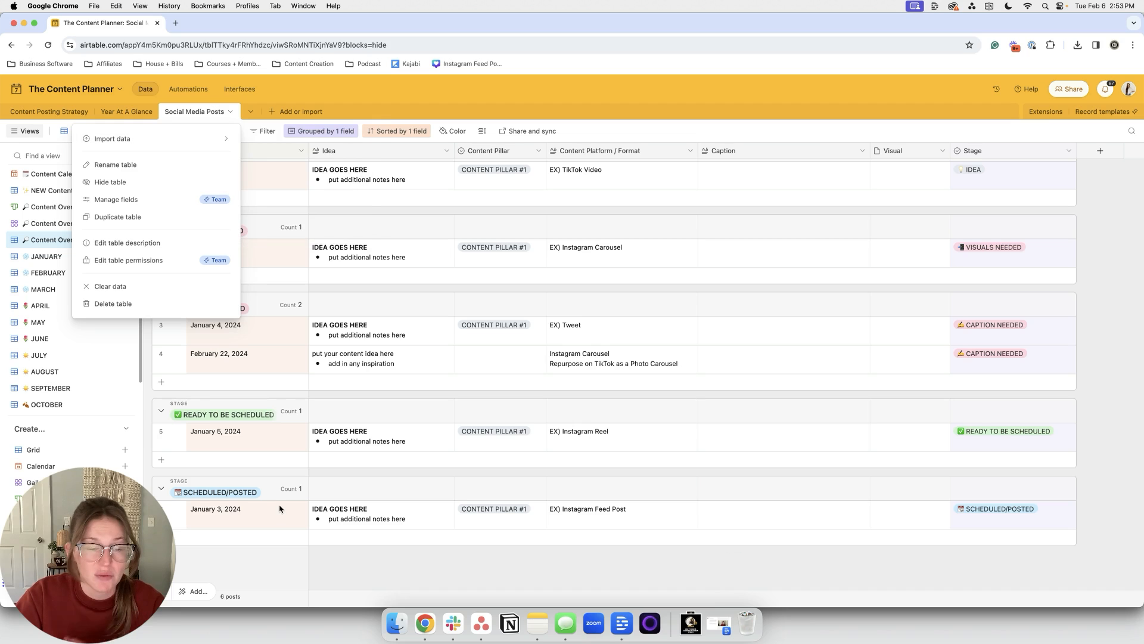
{"action": "left_click", "coordinate": [279, 366]}
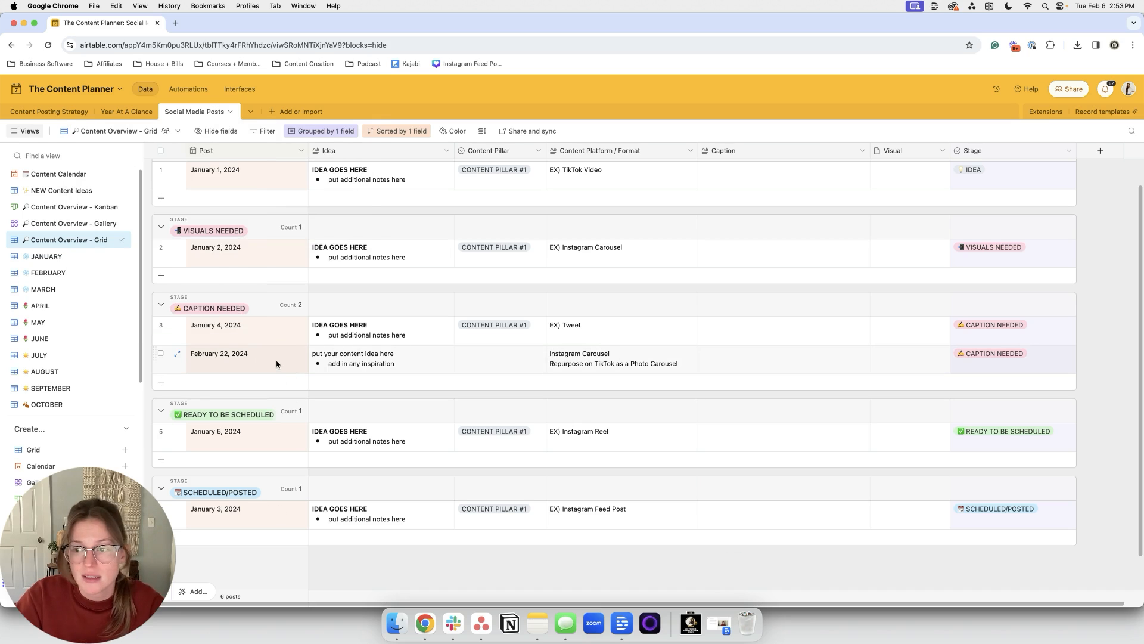